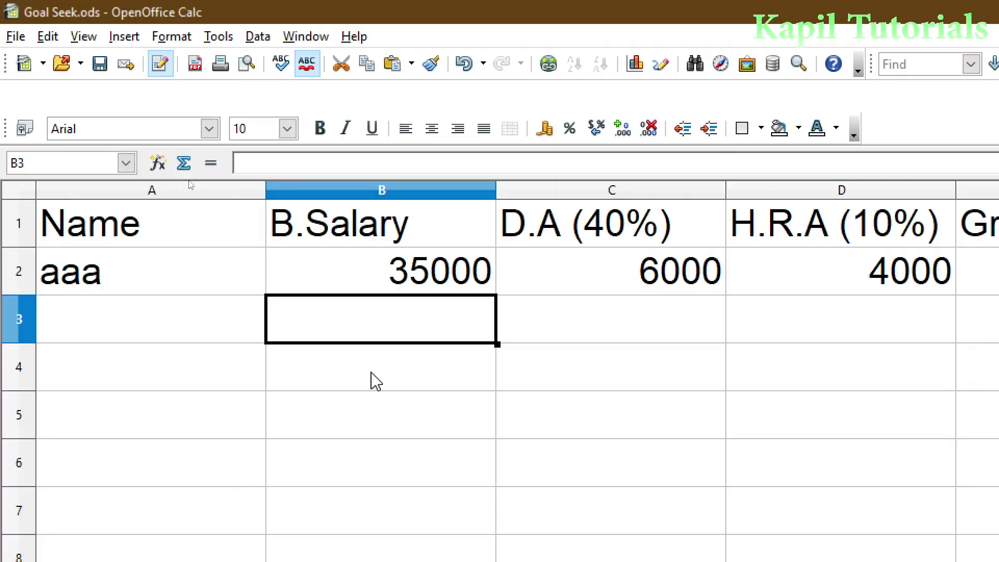
Step: Set the B.Salary value in cell B2 to 60000
{"action": "left_click", "coordinate": [389, 283]}
{"action": "type", "text": "60000"}
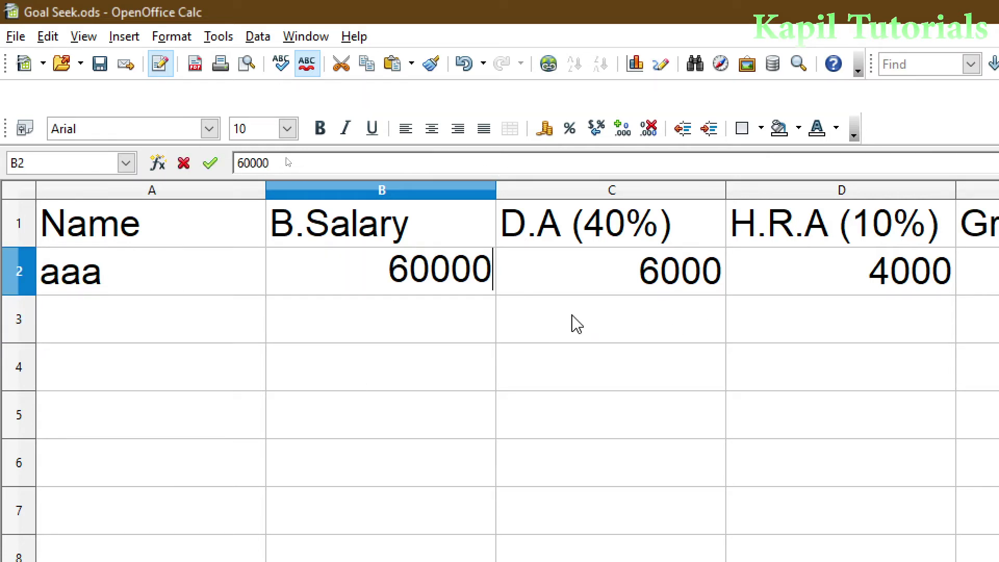
{"action": "key", "text": "Return"}
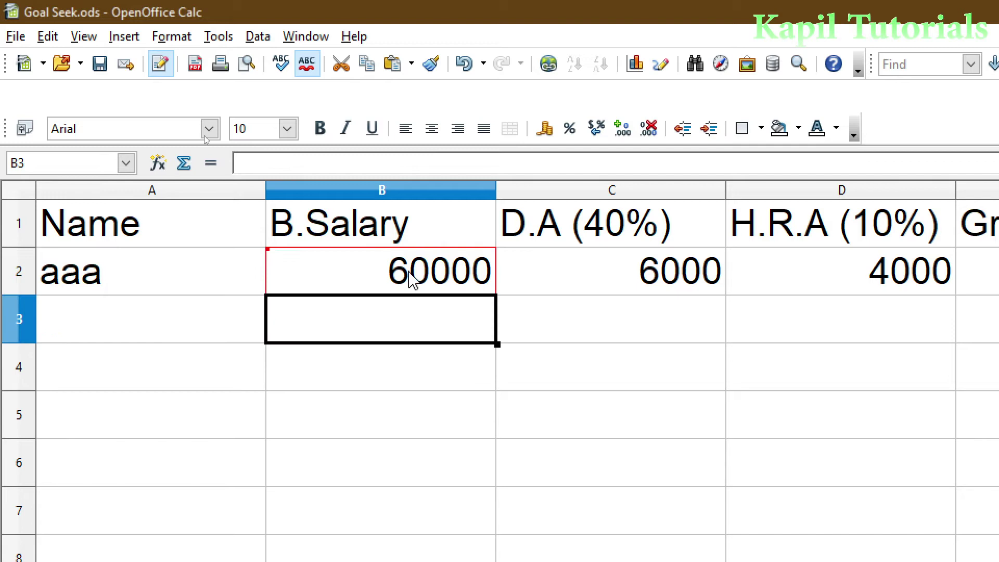
{"action": "left_click", "coordinate": [408, 283]}
{"action": "left_click", "coordinate": [562, 275]}
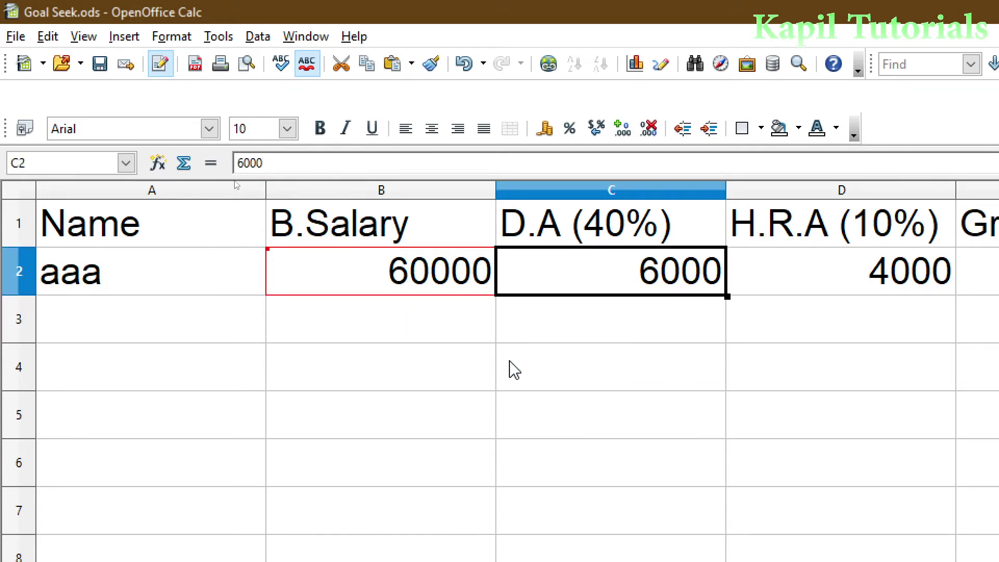
{"action": "left_click", "coordinate": [386, 331]}
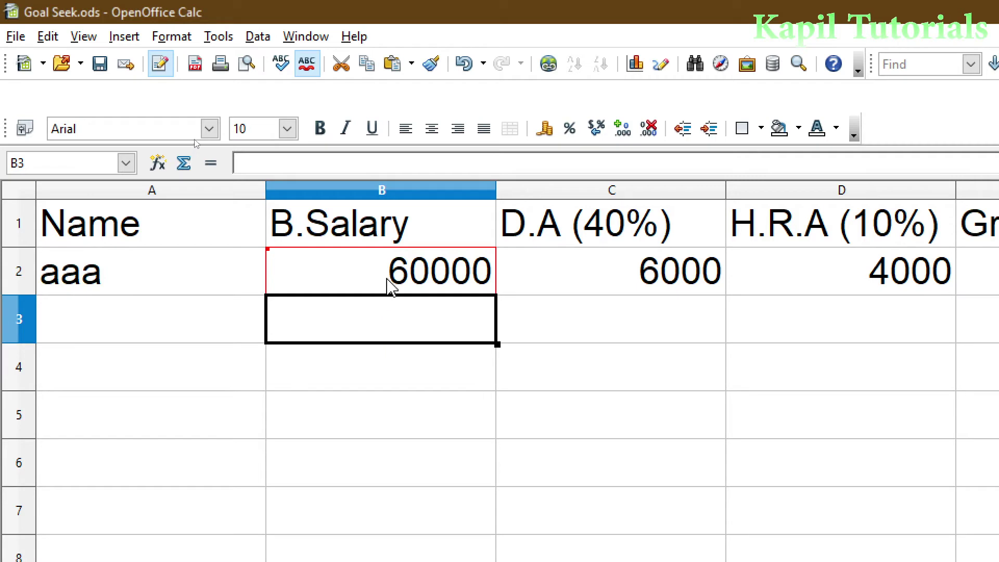
{"action": "mouse_move", "coordinate": [390, 285]}
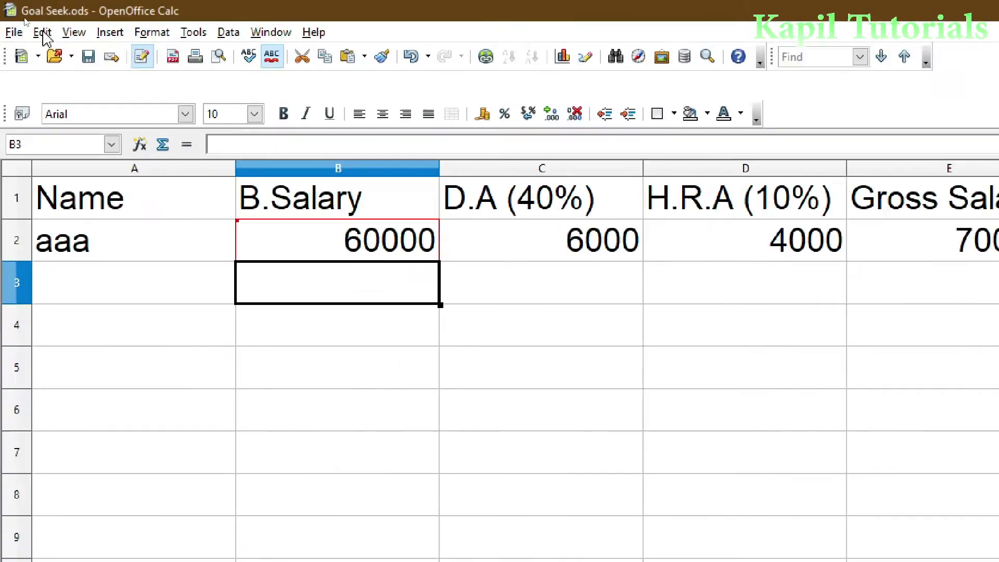
Step: Turn off change recording for the spreadsheet and agree to discard the stored change information
{"action": "left_click", "coordinate": [43, 34]}
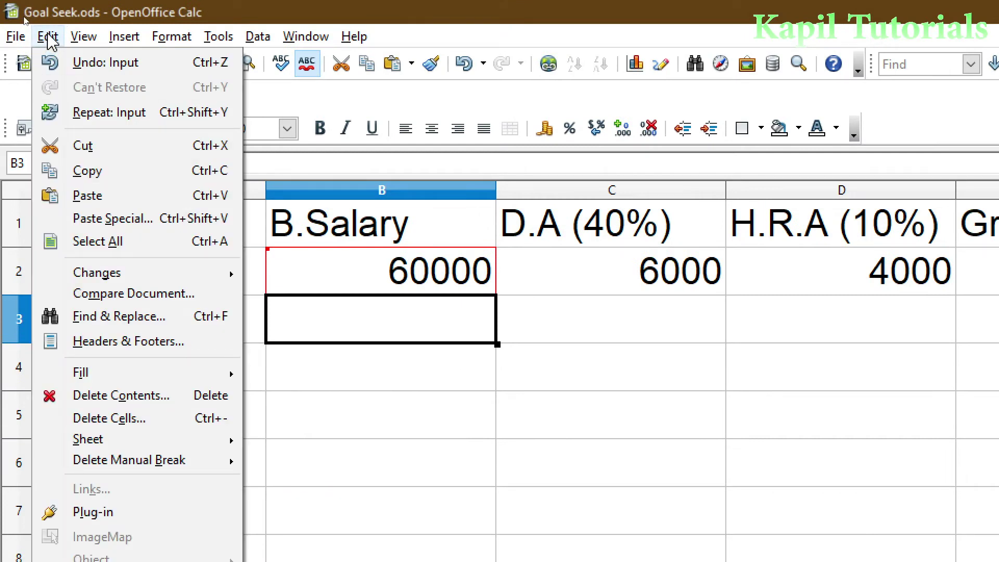
{"action": "left_click", "coordinate": [47, 38]}
{"action": "left_click", "coordinate": [47, 38]}
{"action": "mouse_move", "coordinate": [107, 273]}
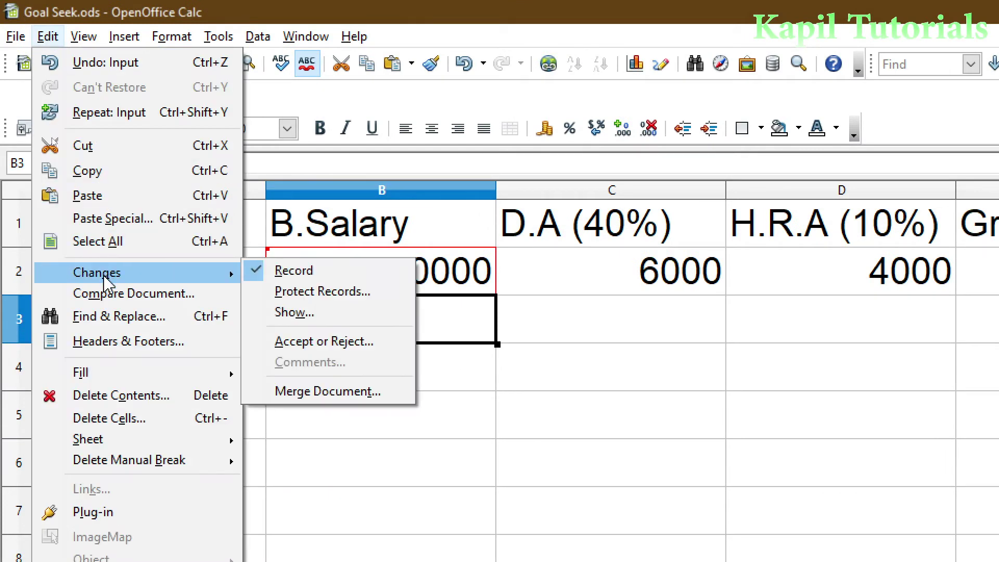
{"action": "left_click", "coordinate": [257, 282]}
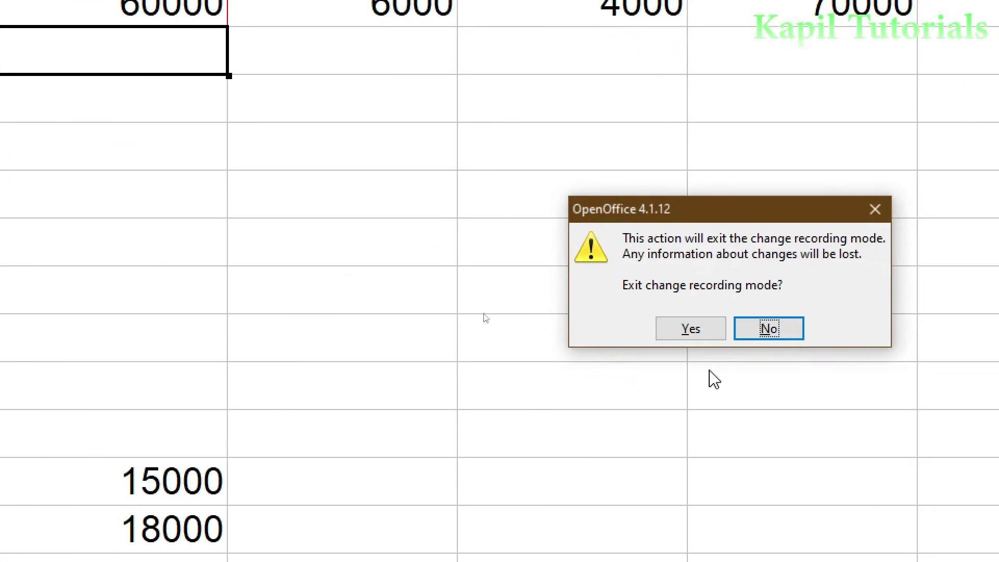
{"action": "left_click", "coordinate": [688, 331]}
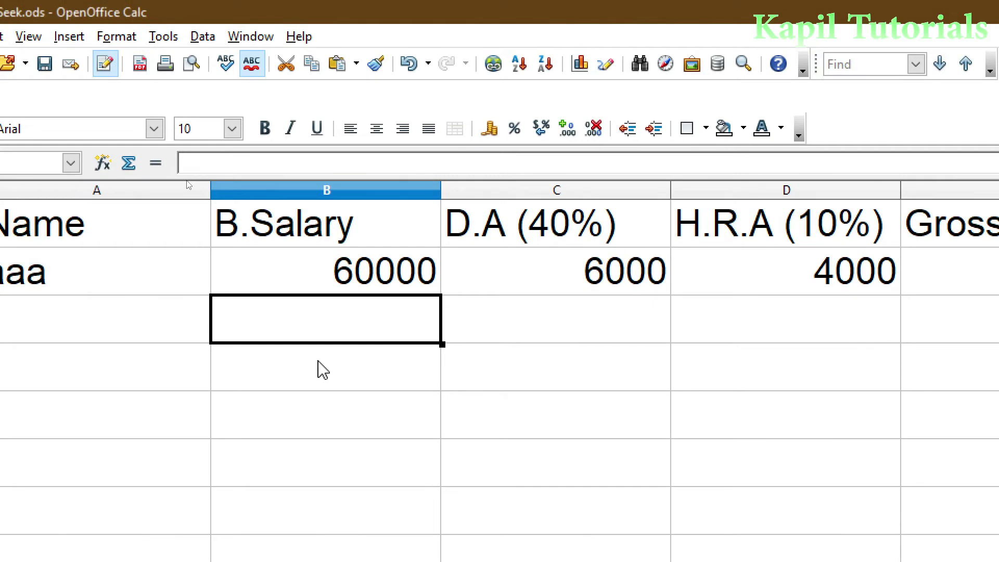
Step: Change the B.Salary amount in cell B2 to 40000 with change recording off
{"action": "left_click", "coordinate": [354, 281]}
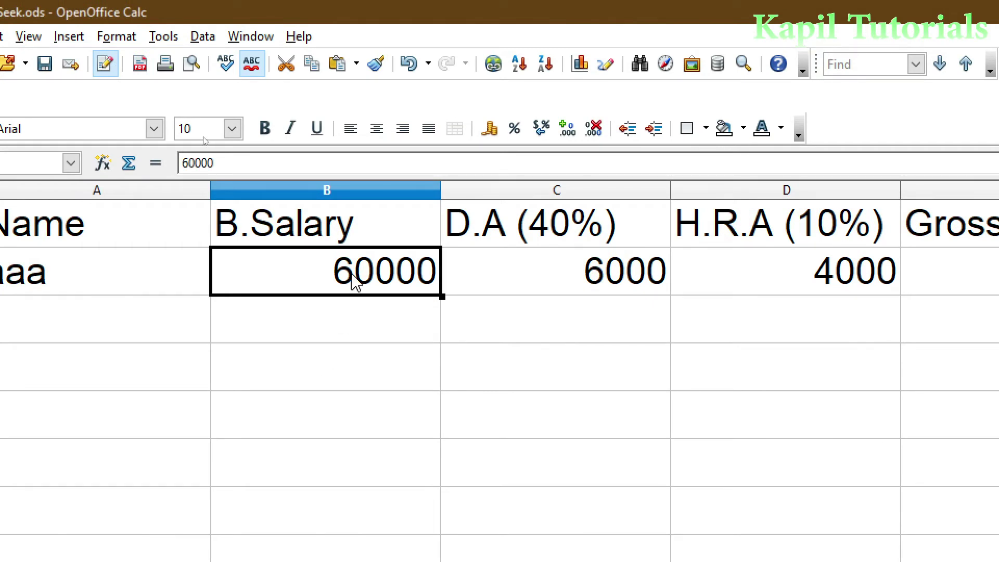
{"action": "type", "text": "40000"}
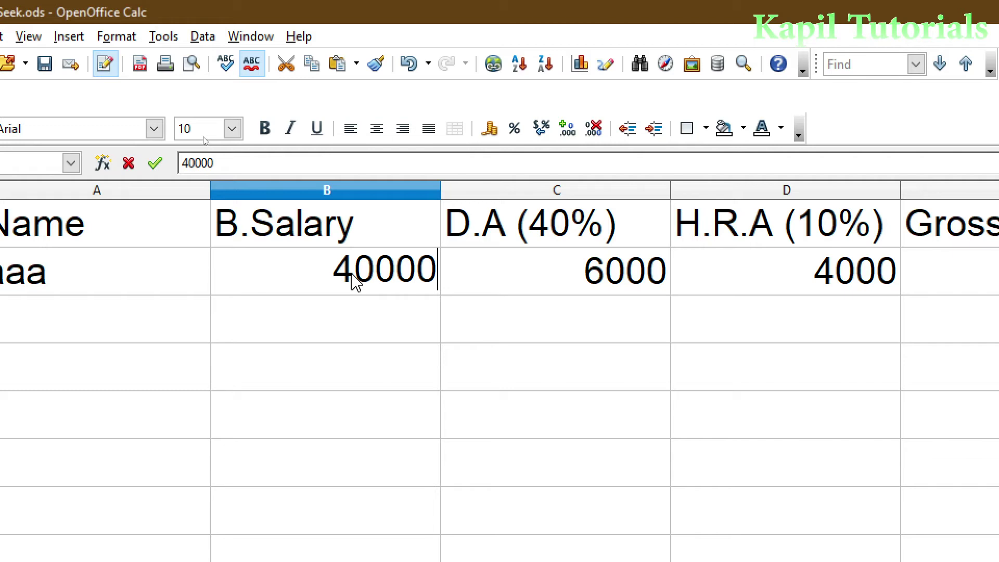
{"action": "key", "text": "Return"}
Step: Replace the B.Salary amount in cell B2 with 30000
{"action": "left_click", "coordinate": [354, 281]}
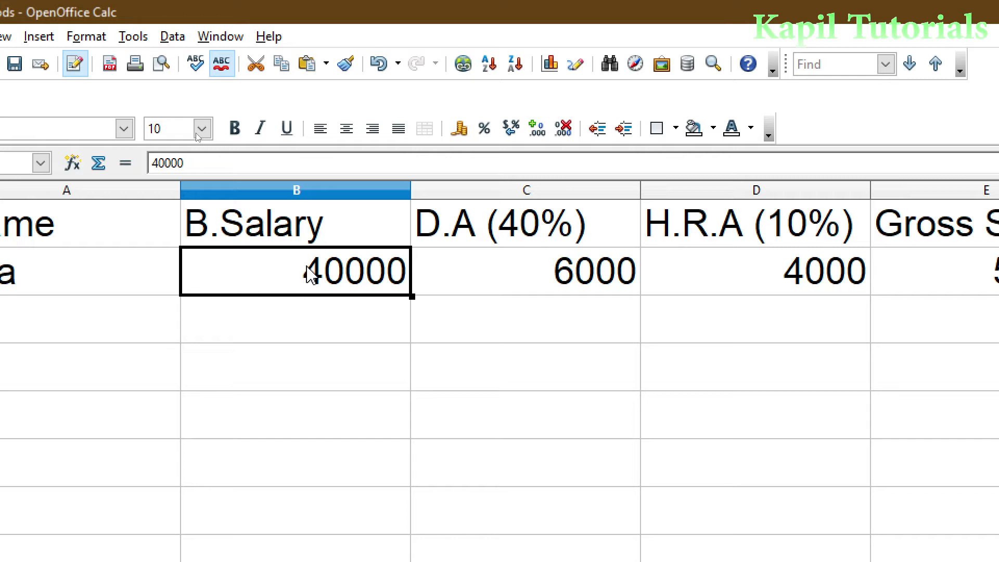
{"action": "type", "text": "3"}
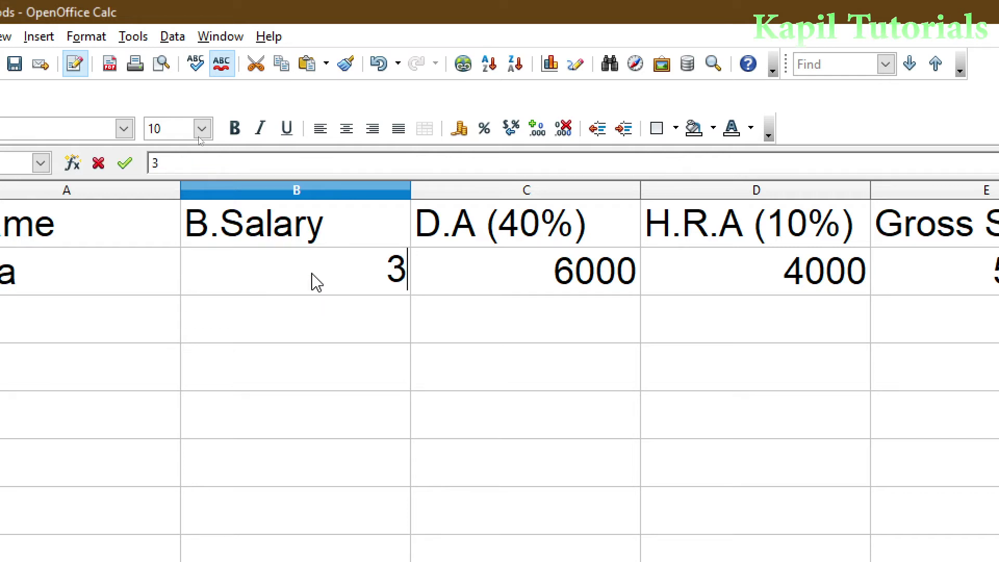
{"action": "type", "text": "0000"}
{"action": "key", "text": "Return"}
Step: Turn change recording on and set the B.Salary value in cell B2 to 50000
{"action": "left_click", "coordinate": [271, 275]}
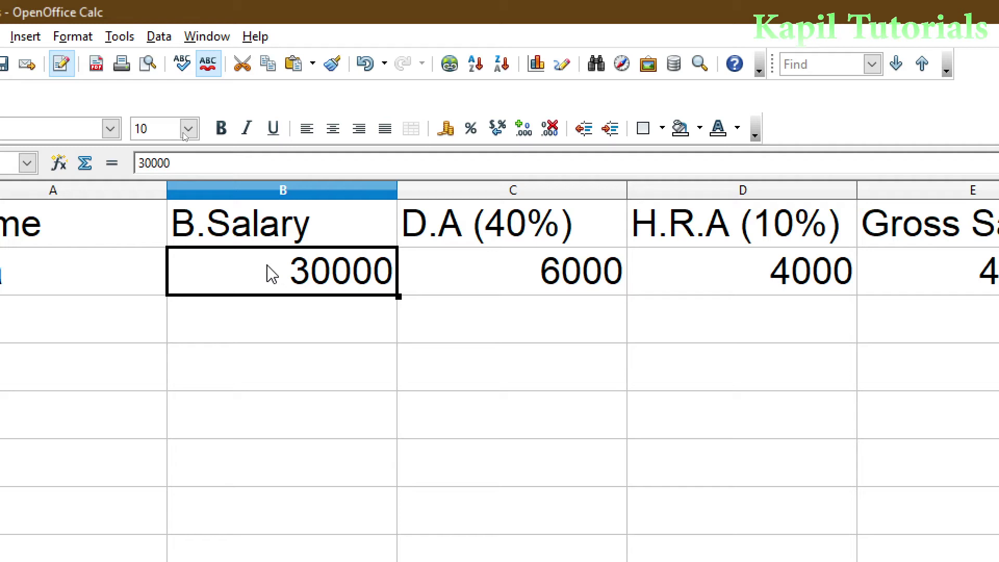
{"action": "left_click", "coordinate": [47, 38]}
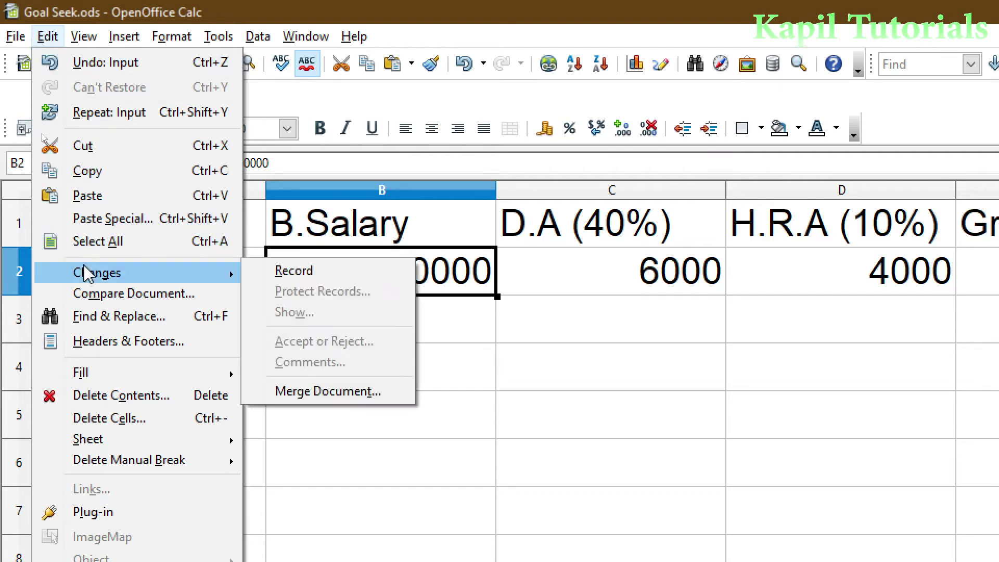
{"action": "mouse_move", "coordinate": [90, 273]}
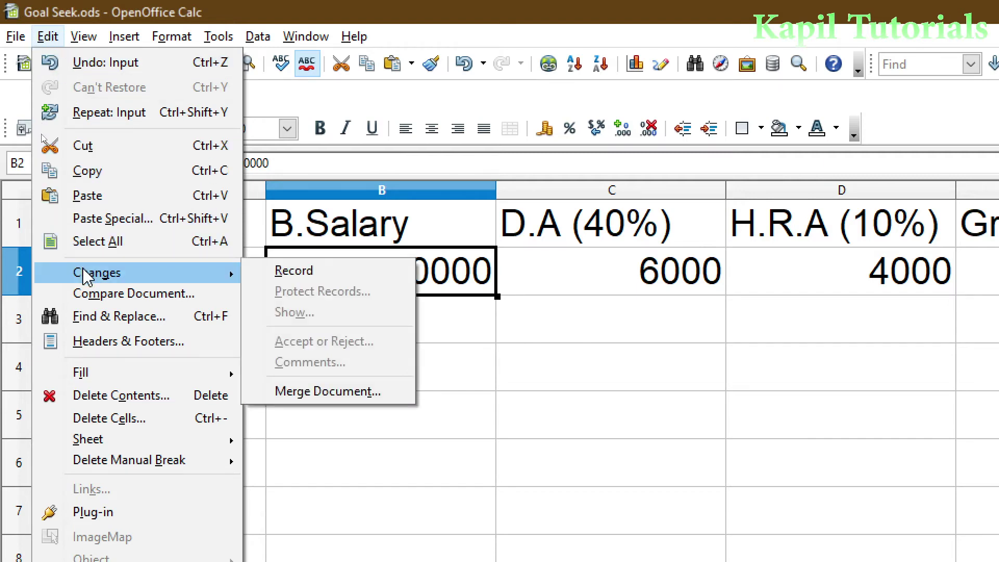
{"action": "left_click", "coordinate": [294, 270]}
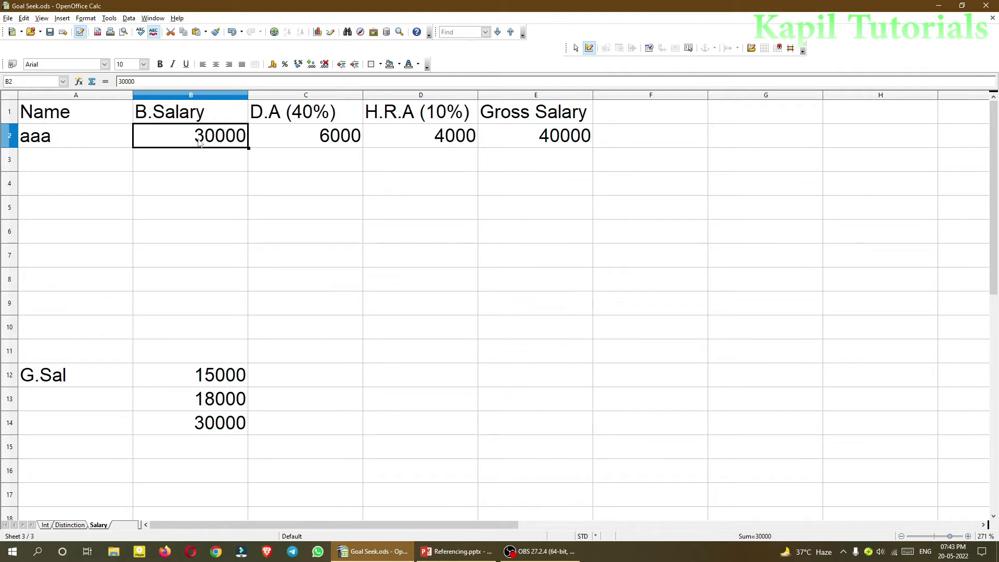
{"action": "type", "text": "50000"}
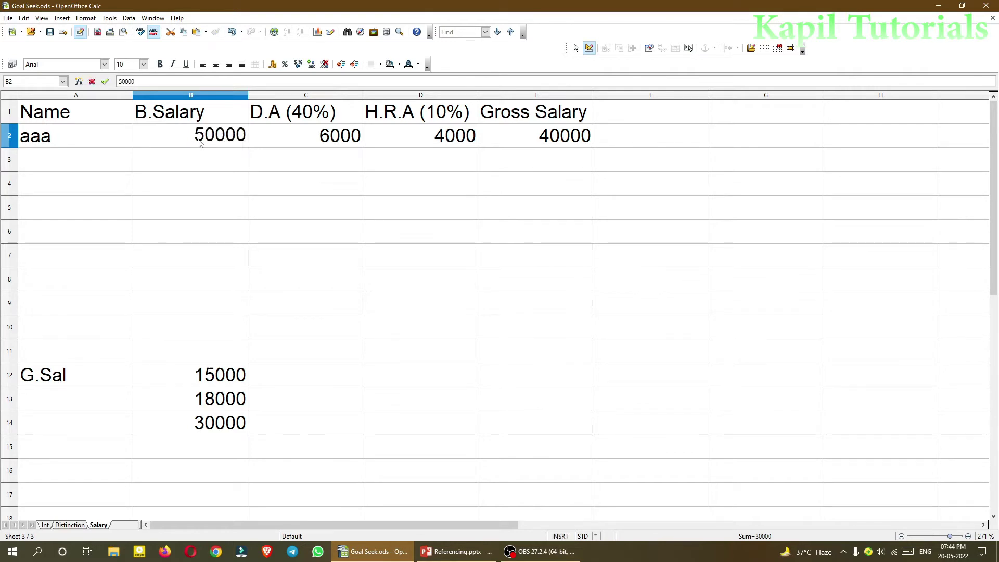
{"action": "key", "text": "Return"}
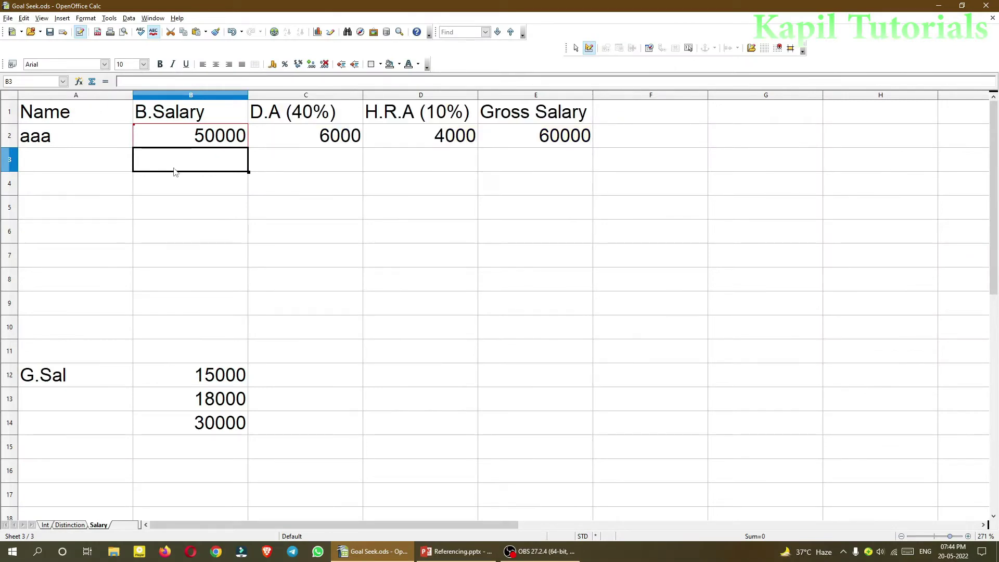
Step: Set the G.Sal values in cells B12, B13 and B14 to 20000, 50000 and 36000
{"action": "left_click", "coordinate": [197, 380]}
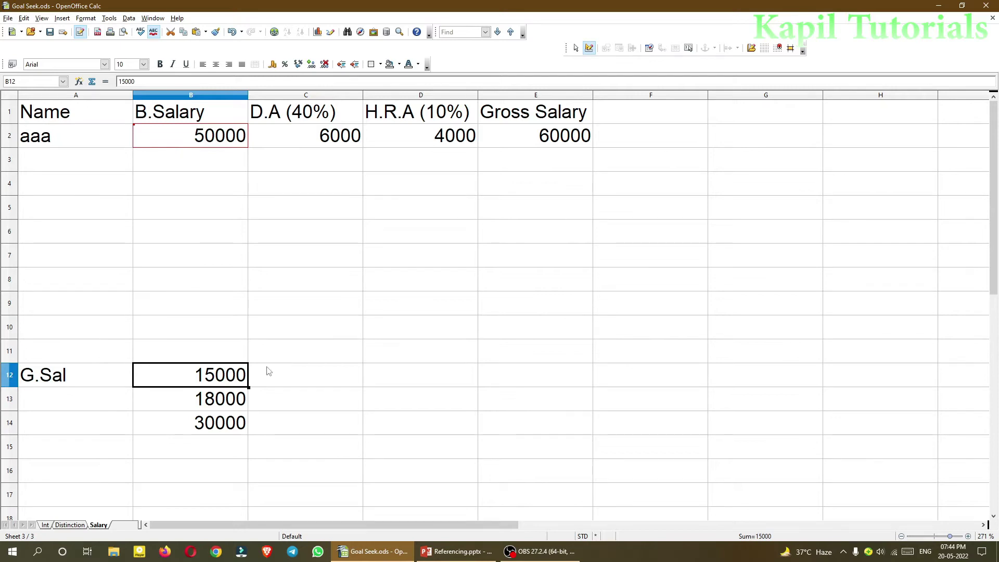
{"action": "type", "text": "20000"}
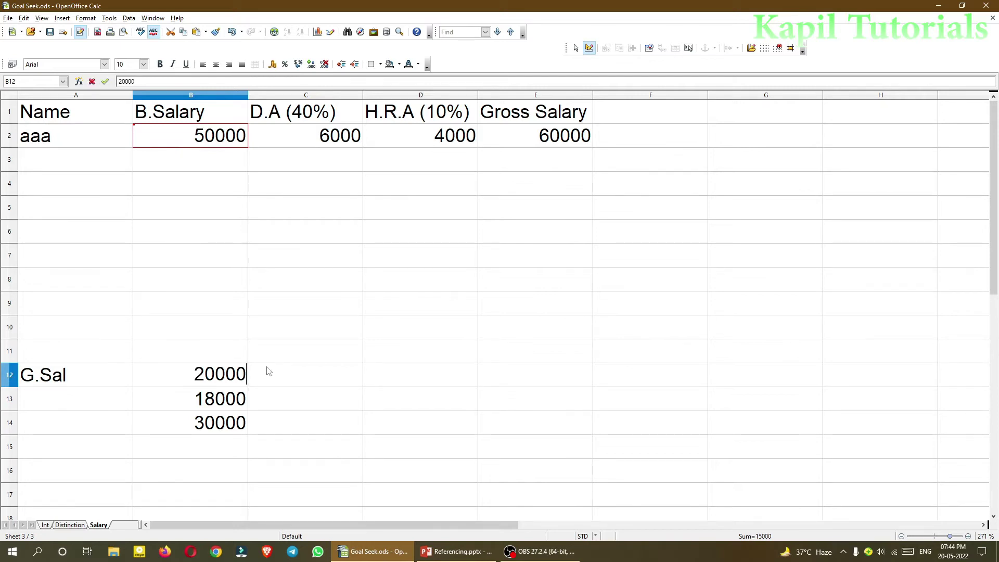
{"action": "key", "text": "Return"}
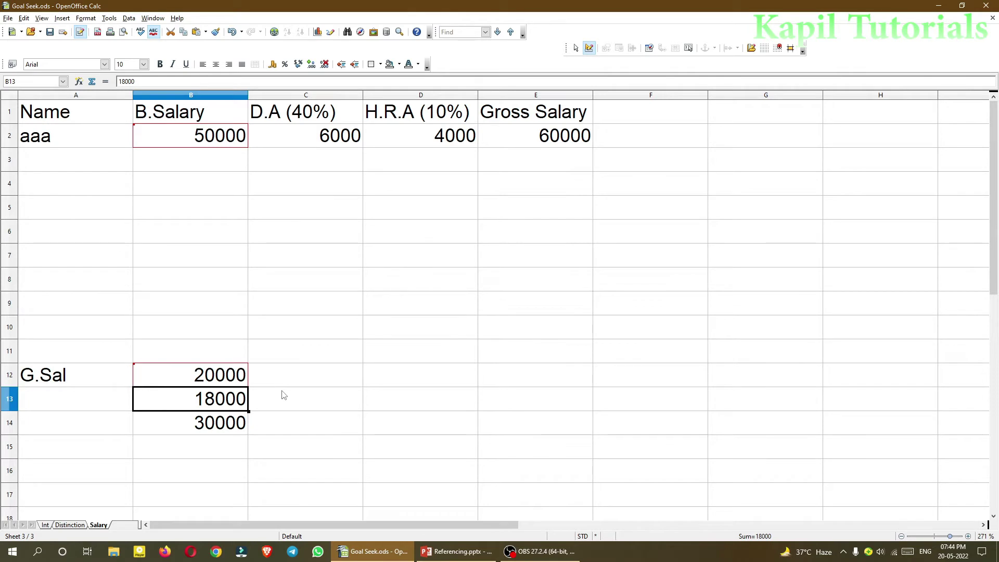
{"action": "type", "text": "50000"}
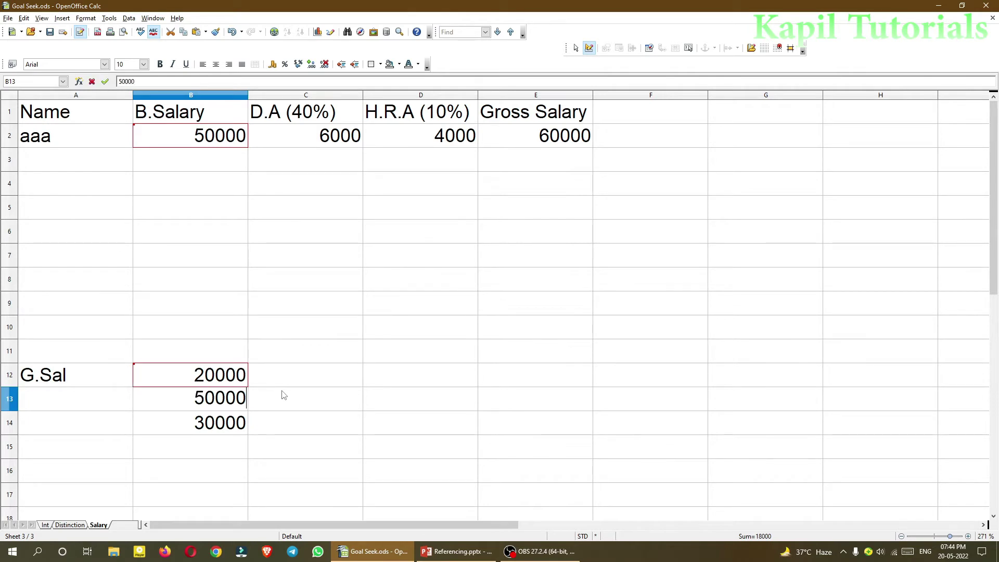
{"action": "key", "text": "Return"}
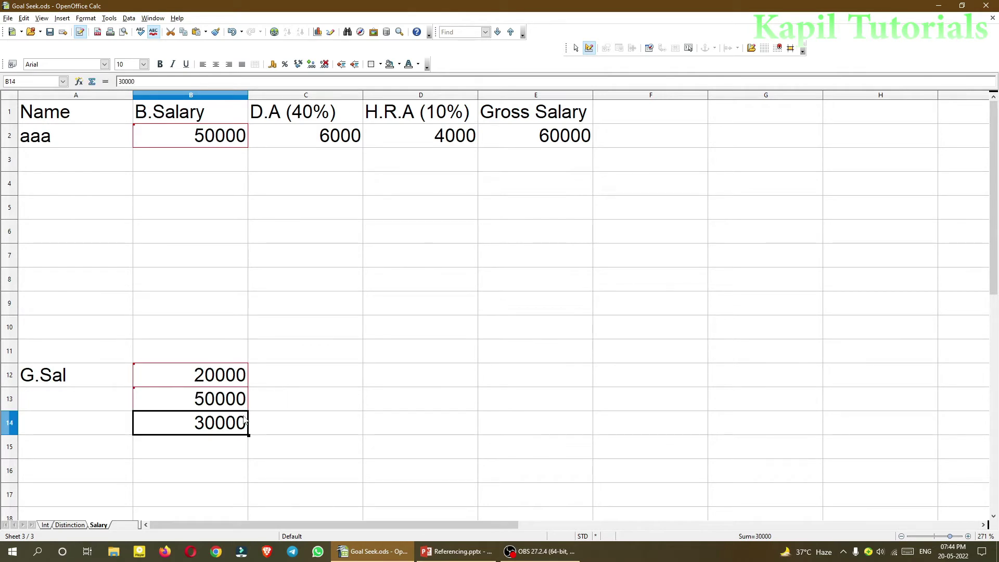
{"action": "type", "text": "36000"}
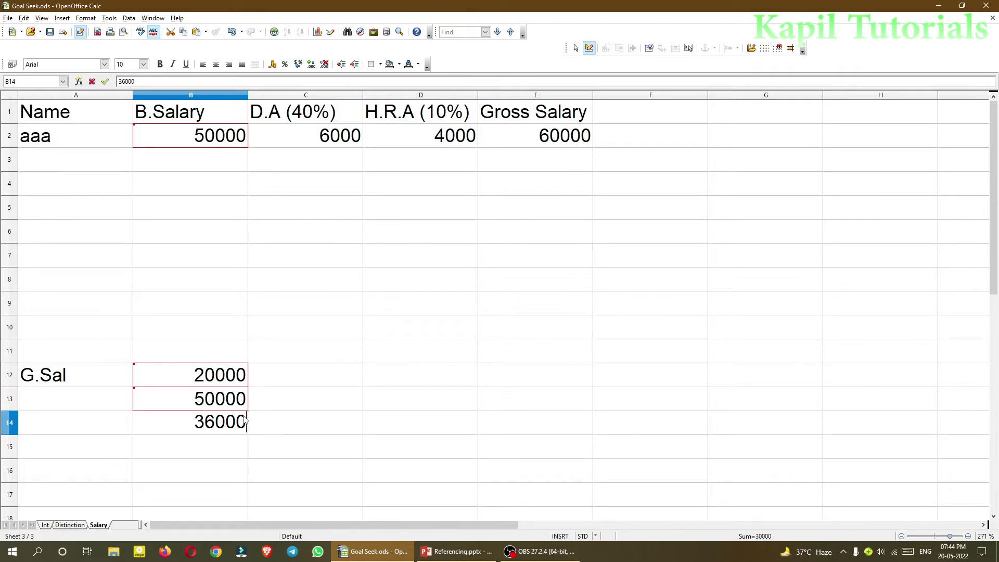
{"action": "key", "text": "Return"}
{"action": "left_click", "coordinate": [273, 426]}
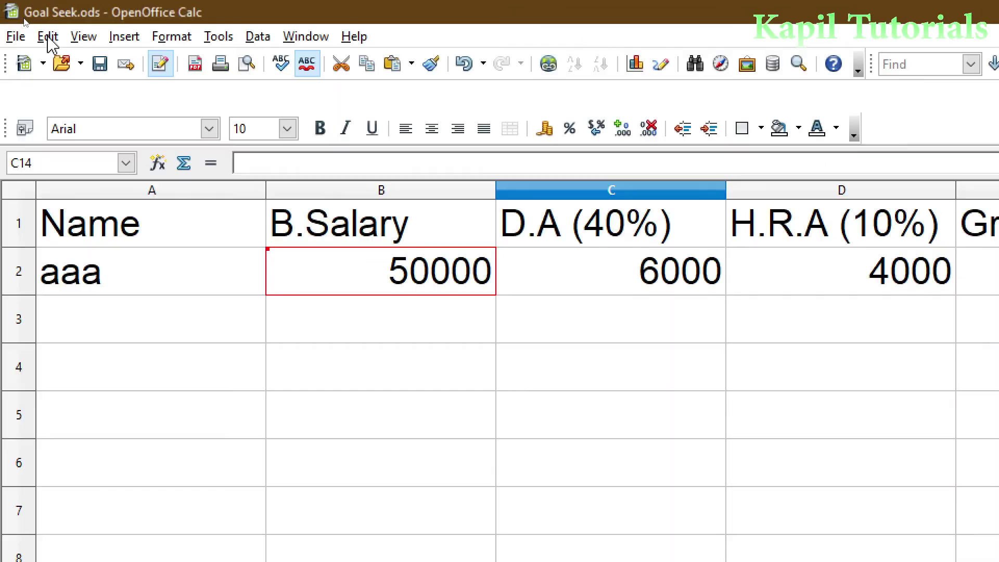
{"action": "left_click", "coordinate": [24, 18]}
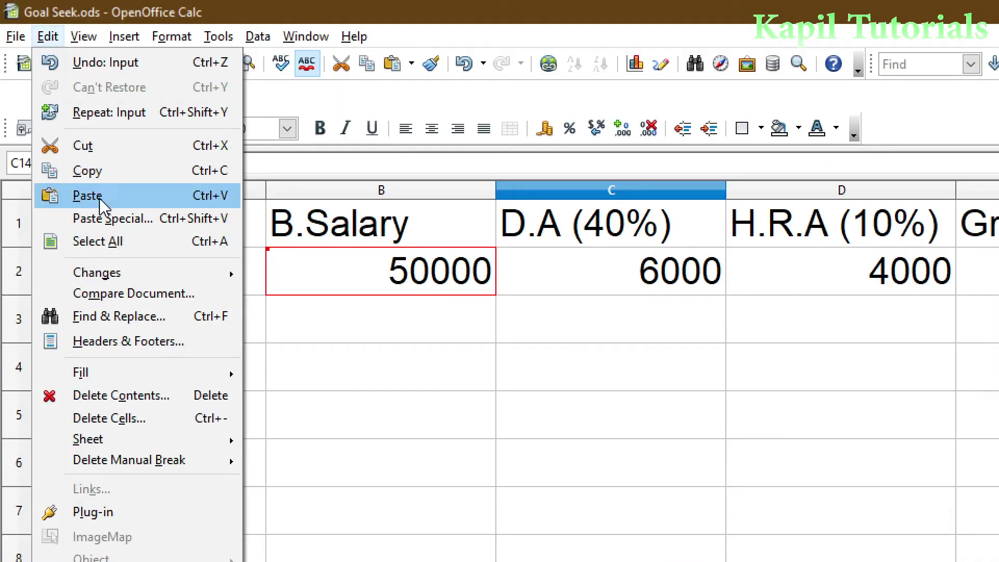
{"action": "mouse_move", "coordinate": [101, 273]}
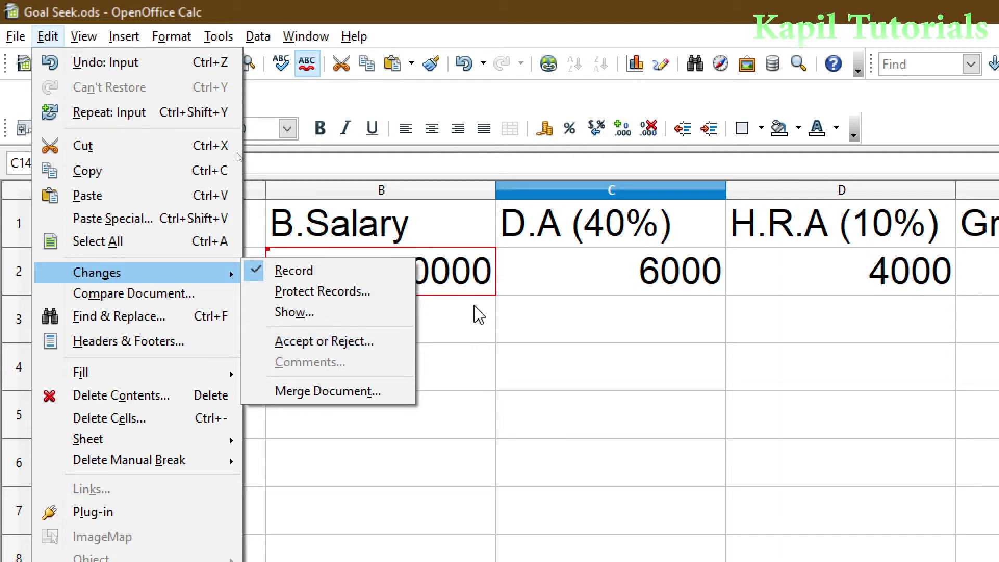
{"action": "left_click", "coordinate": [434, 343]}
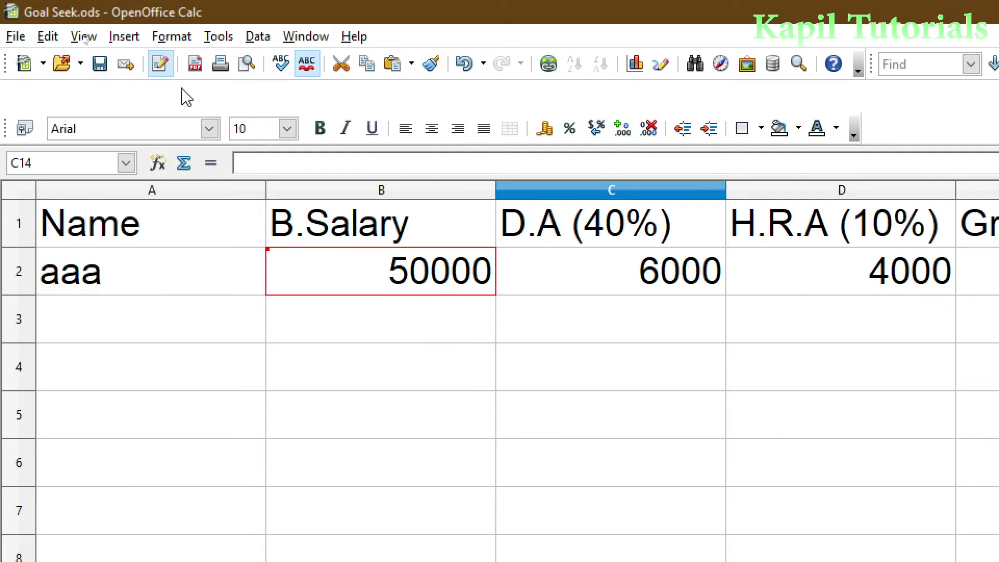
Step: Save the Goal Seek.ods spreadsheet and close it
{"action": "left_click", "coordinate": [100, 64]}
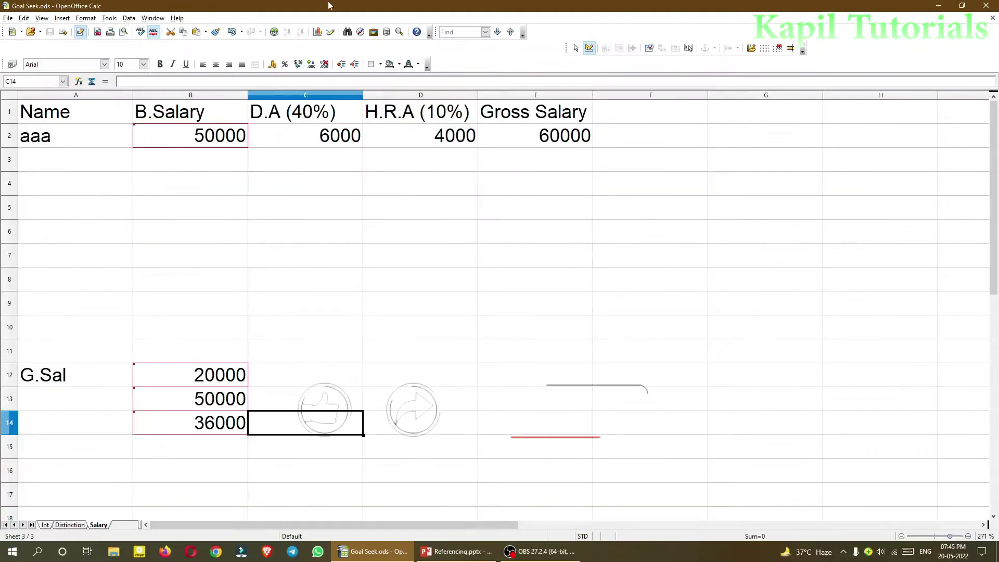
{"action": "left_click", "coordinate": [988, 21]}
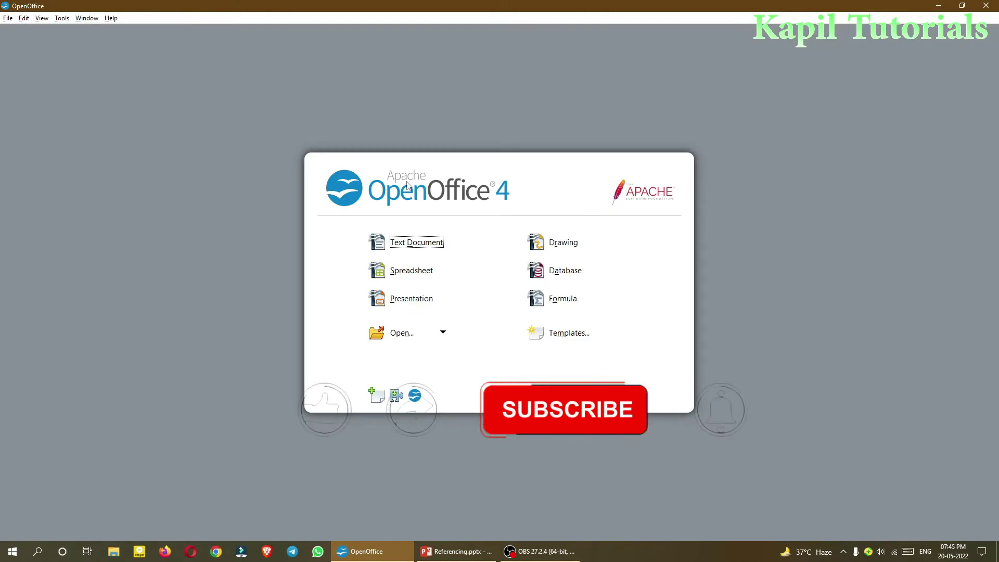
Step: Create a blank spreadsheet, reopen Goal Seek.ods from the recent documents, and dismiss the desktop advertisement
{"action": "left_click", "coordinate": [394, 274]}
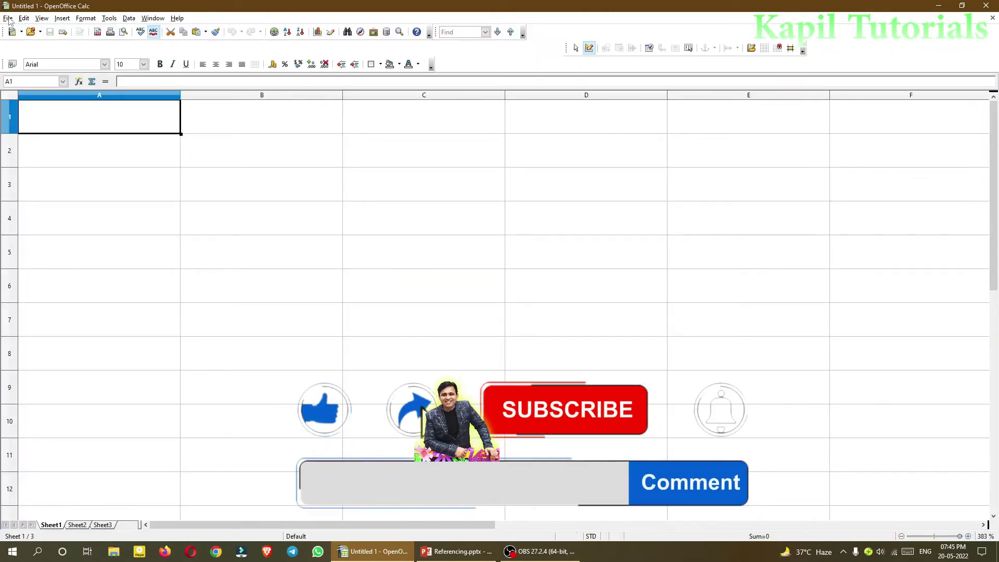
{"action": "left_click", "coordinate": [9, 18]}
{"action": "mouse_move", "coordinate": [21, 72]}
{"action": "mouse_move", "coordinate": [47, 55]}
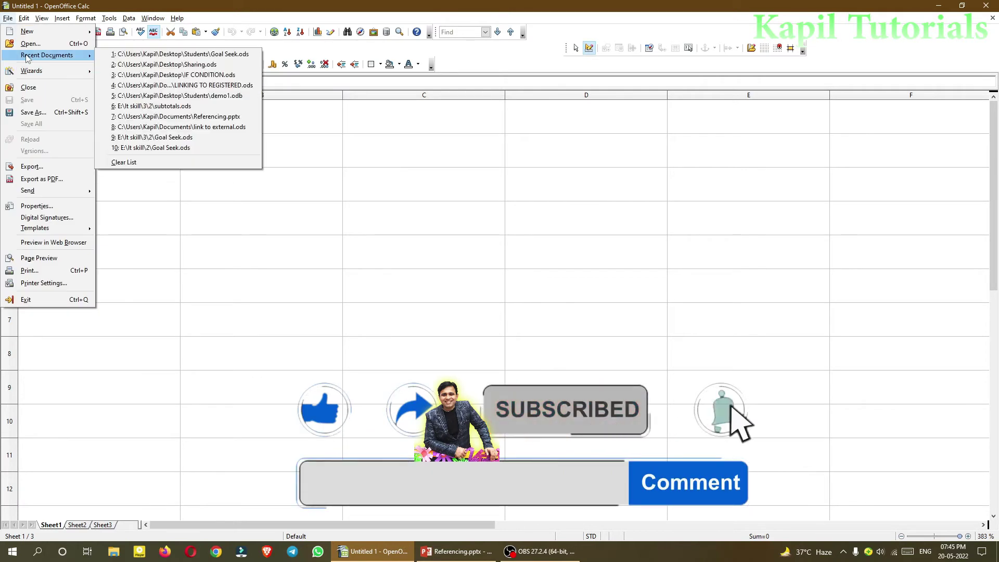
{"action": "left_click", "coordinate": [156, 54]}
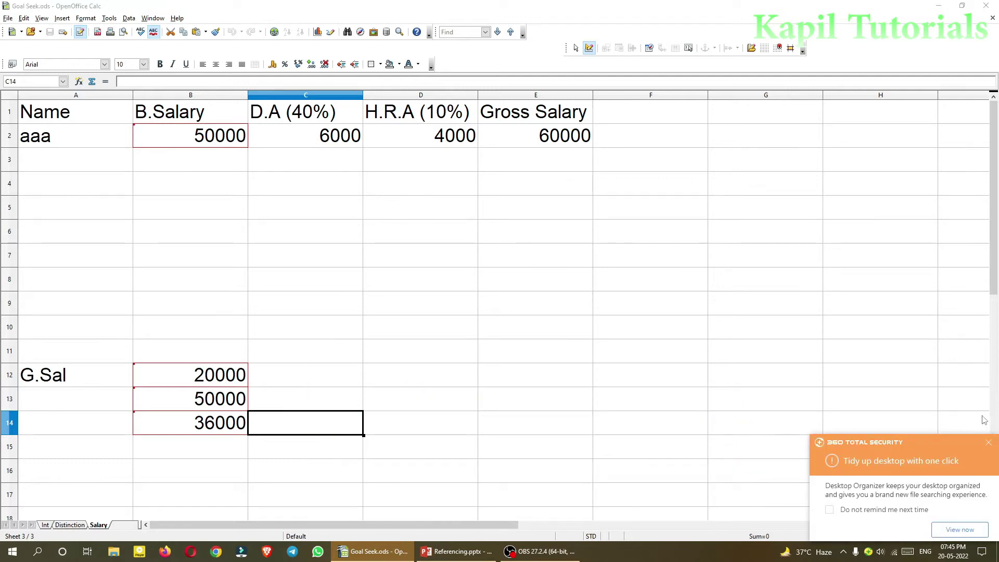
{"action": "left_click", "coordinate": [988, 443]}
Step: Open the accept-or-reject list of recorded changes and examine the position, date and comment details of the edited cells
{"action": "left_click", "coordinate": [24, 18]}
{"action": "mouse_move", "coordinate": [38, 141]}
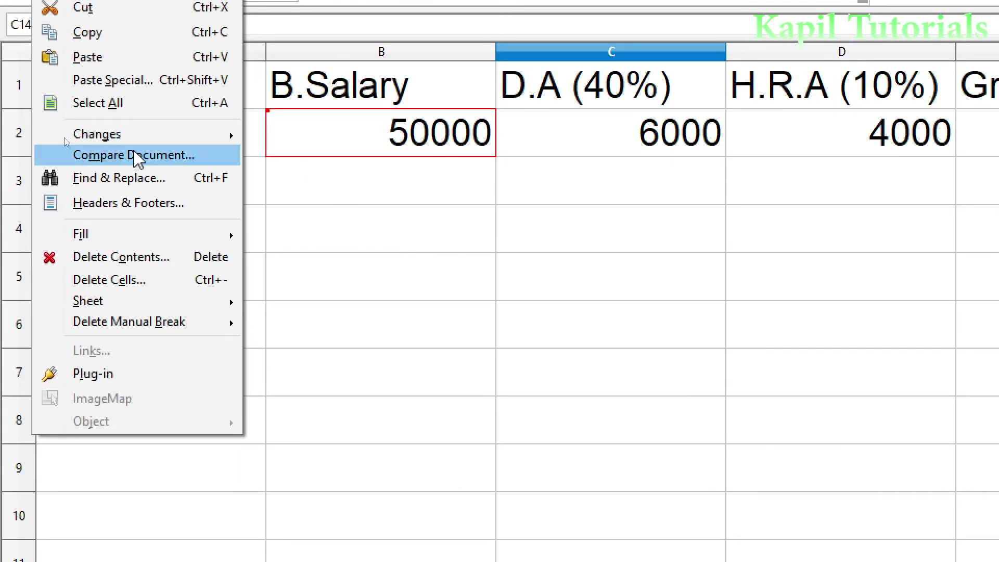
{"action": "mouse_move", "coordinate": [147, 134]}
{"action": "left_click", "coordinate": [290, 204]}
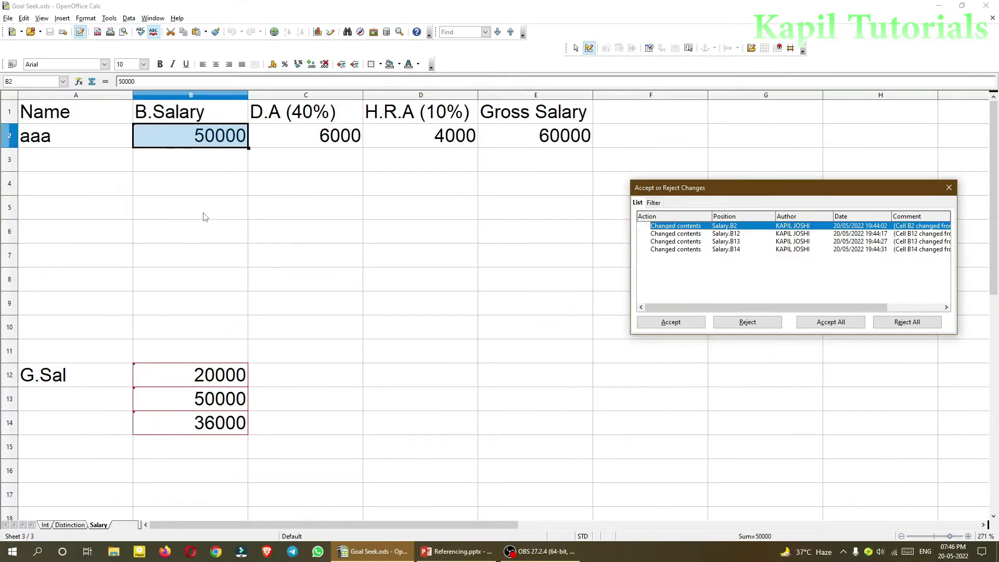
{"action": "left_click_drag", "start_coordinate": [664, 194], "coordinate": [297, 178]}
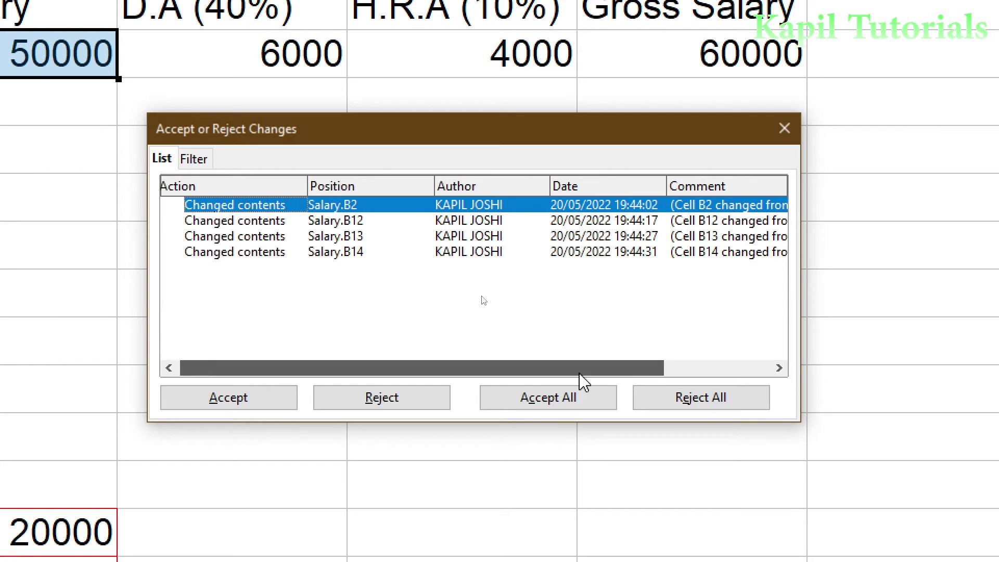
{"action": "left_click_drag", "start_coordinate": [579, 374], "coordinate": [695, 375]}
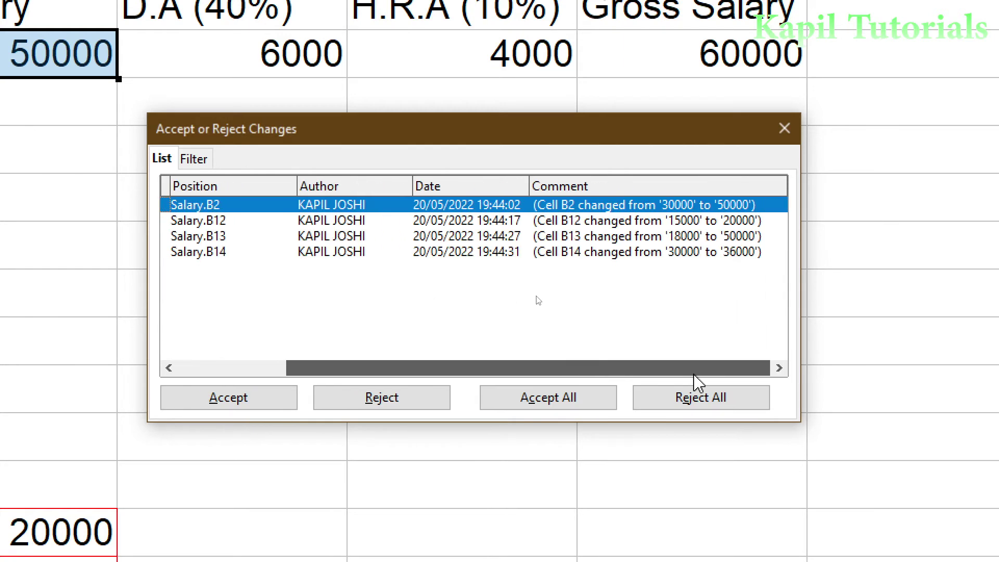
{"action": "left_click", "coordinate": [585, 223]}
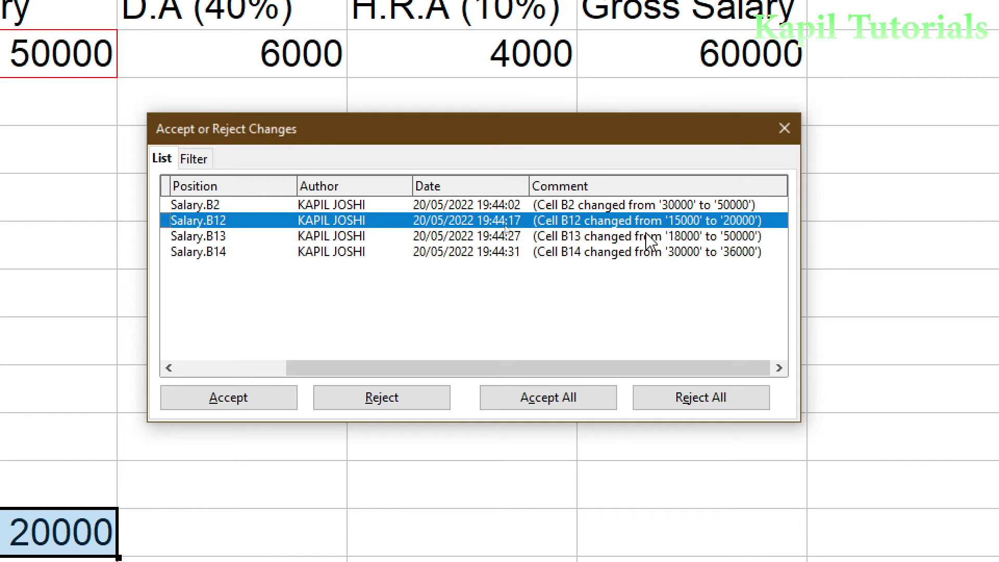
{"action": "left_click", "coordinate": [602, 236]}
{"action": "left_click_drag", "start_coordinate": [570, 370], "coordinate": [413, 371]}
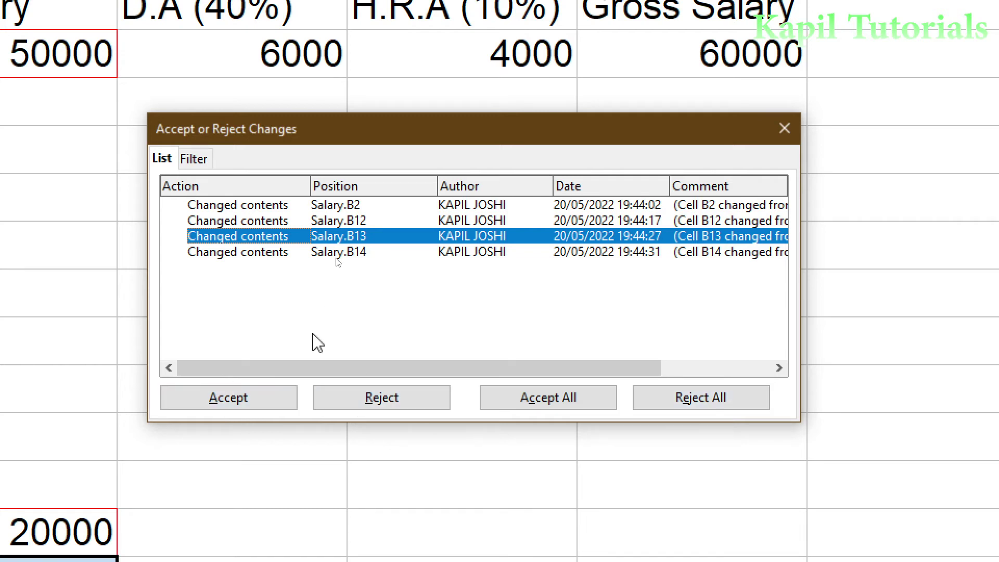
Step: Accept the recorded changes to cells B2 and B13, and reject those to cells B12 and B14
{"action": "left_click", "coordinate": [224, 207]}
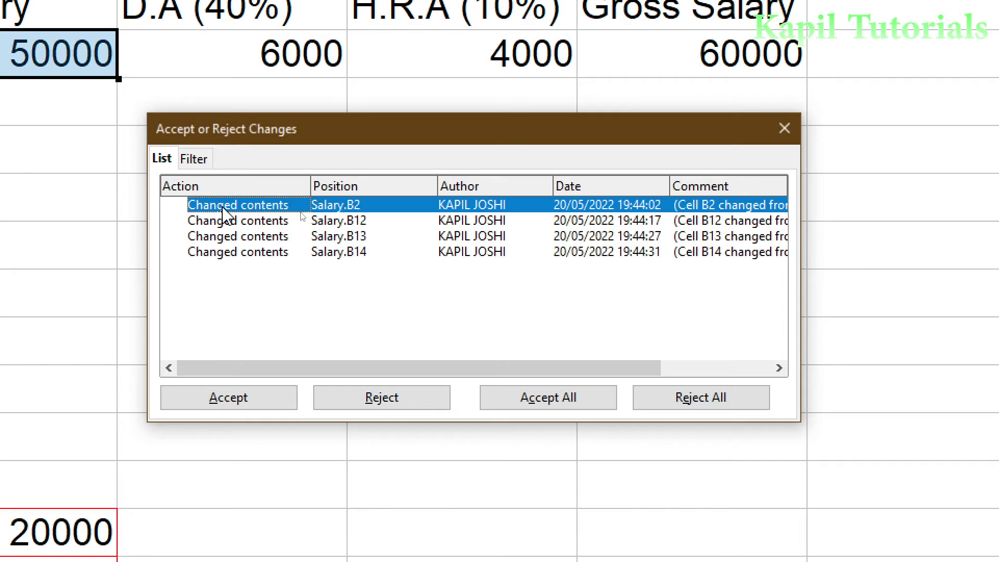
{"action": "left_click", "coordinate": [210, 398]}
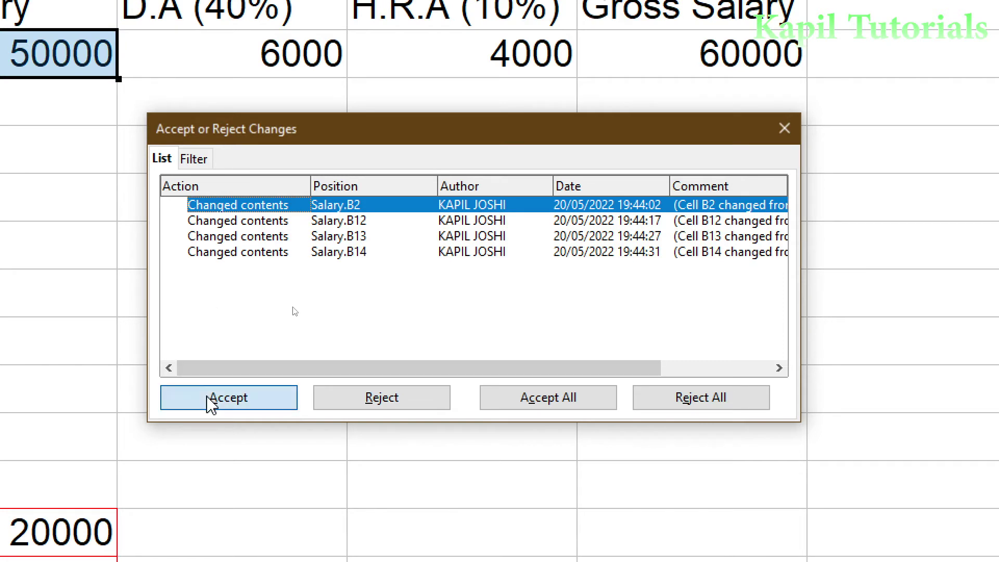
{"action": "left_click", "coordinate": [235, 223]}
{"action": "left_click", "coordinate": [229, 208]}
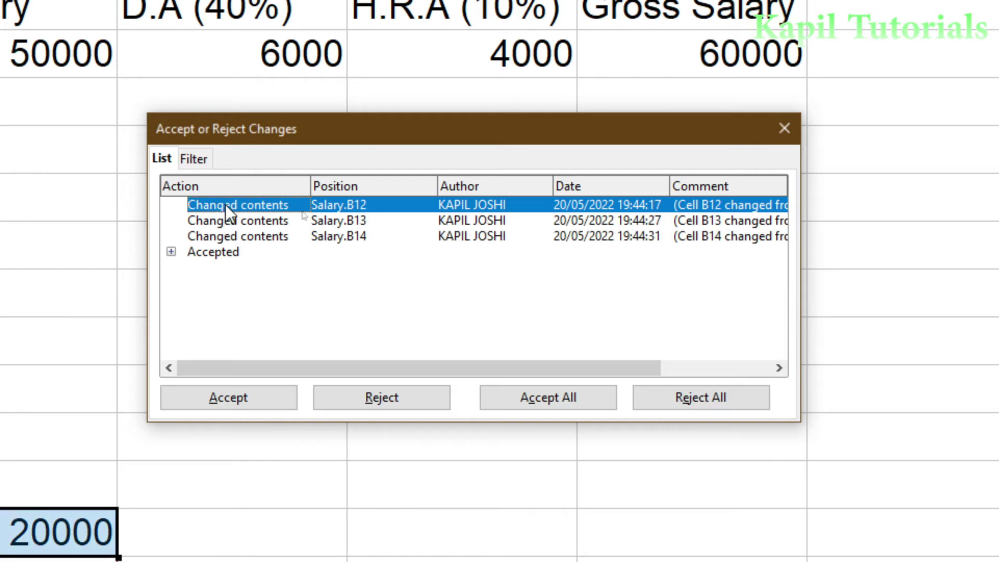
{"action": "left_click_drag", "start_coordinate": [482, 369], "coordinate": [625, 371]}
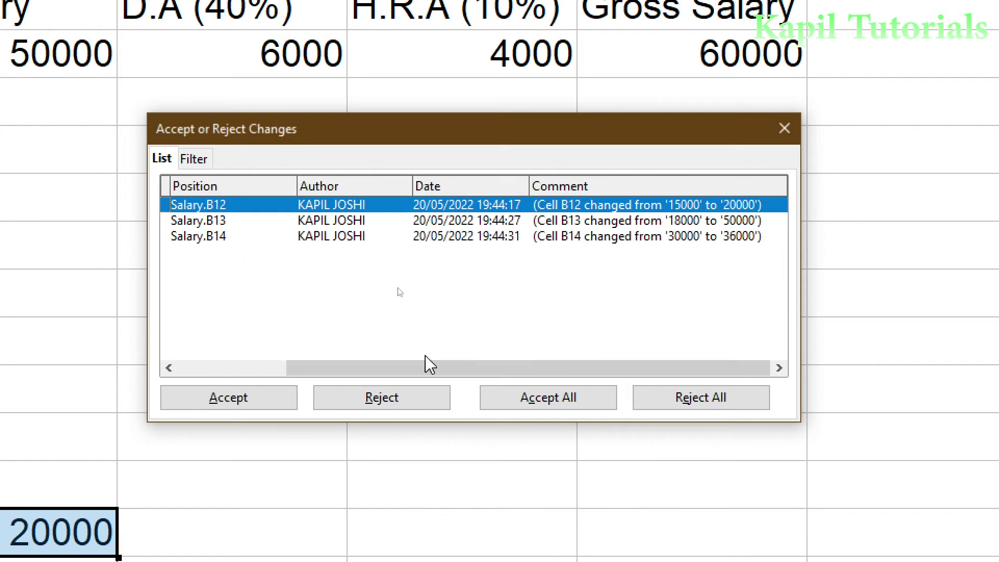
{"action": "left_click", "coordinate": [383, 397]}
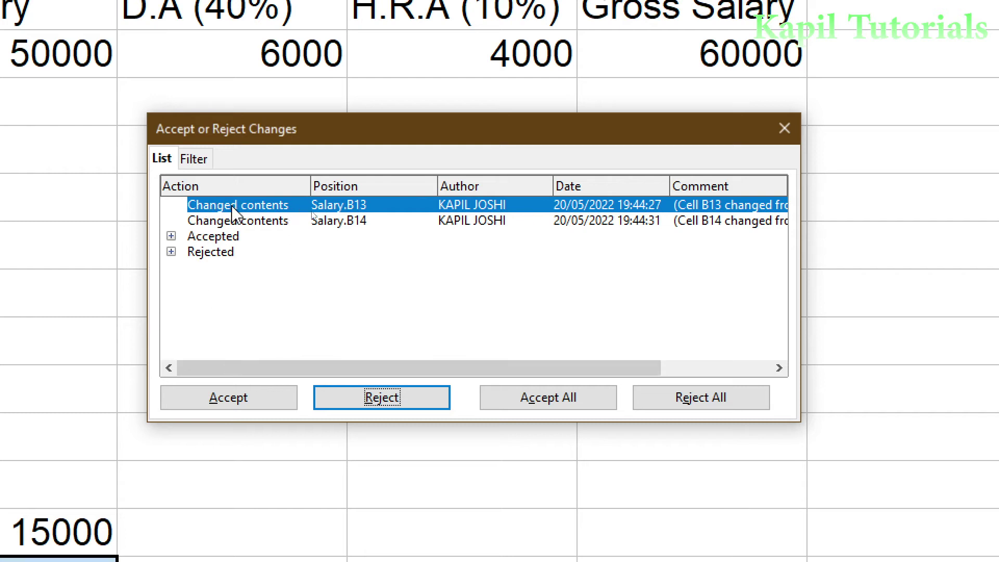
{"action": "left_click", "coordinate": [240, 402]}
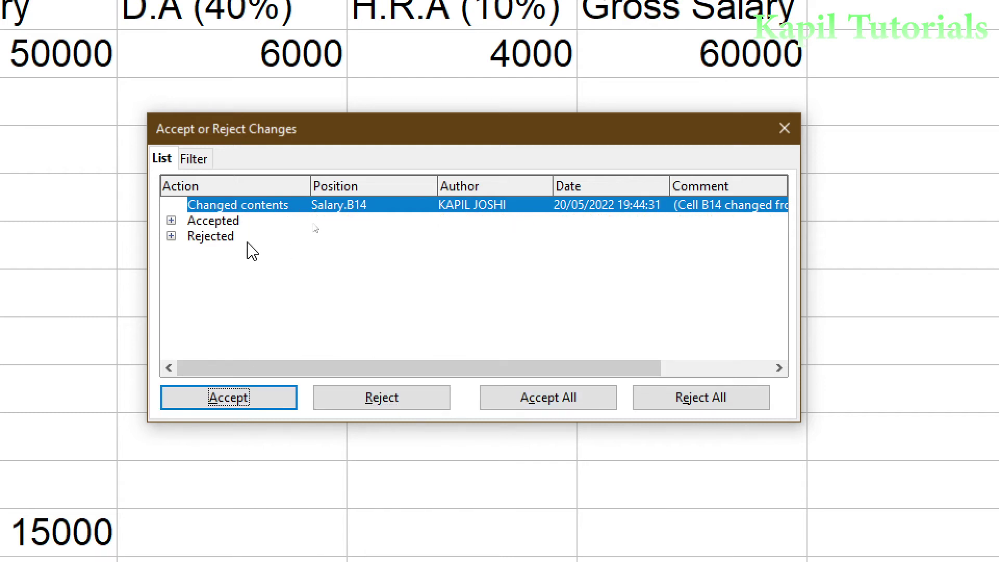
{"action": "left_click", "coordinate": [385, 400]}
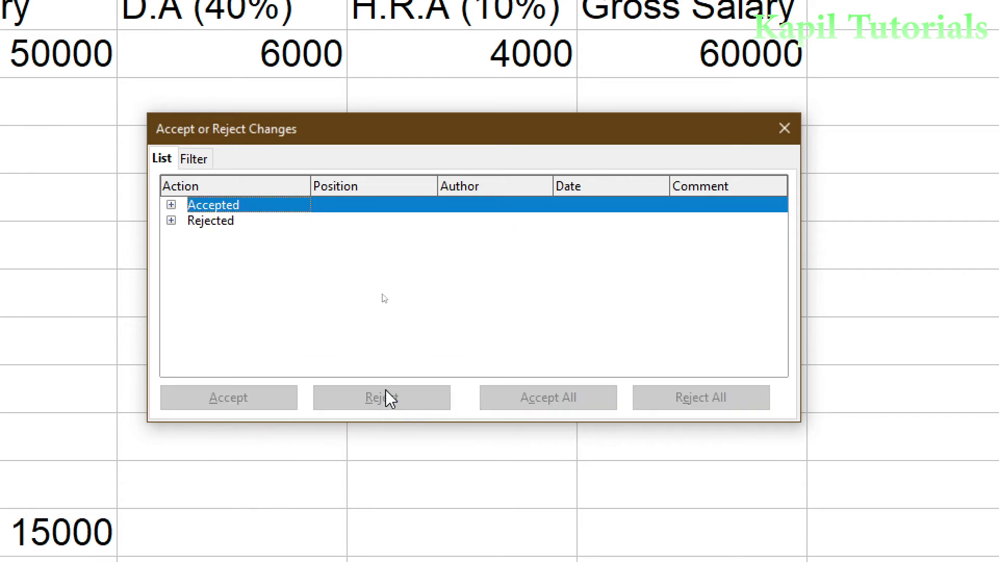
Step: Review the entries in the Accepted and Rejected groups and close the change list
{"action": "left_click", "coordinate": [170, 205]}
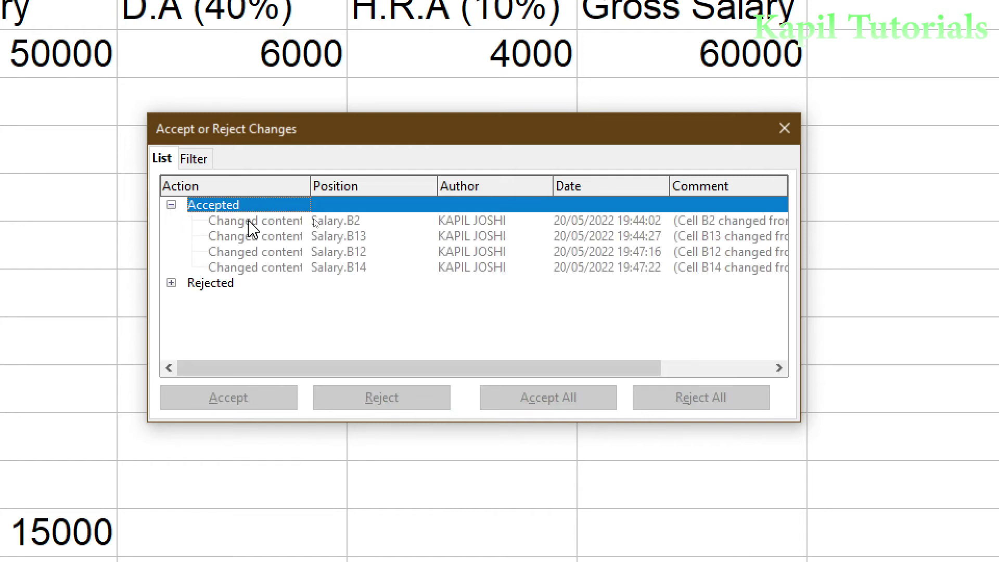
{"action": "left_click", "coordinate": [171, 283]}
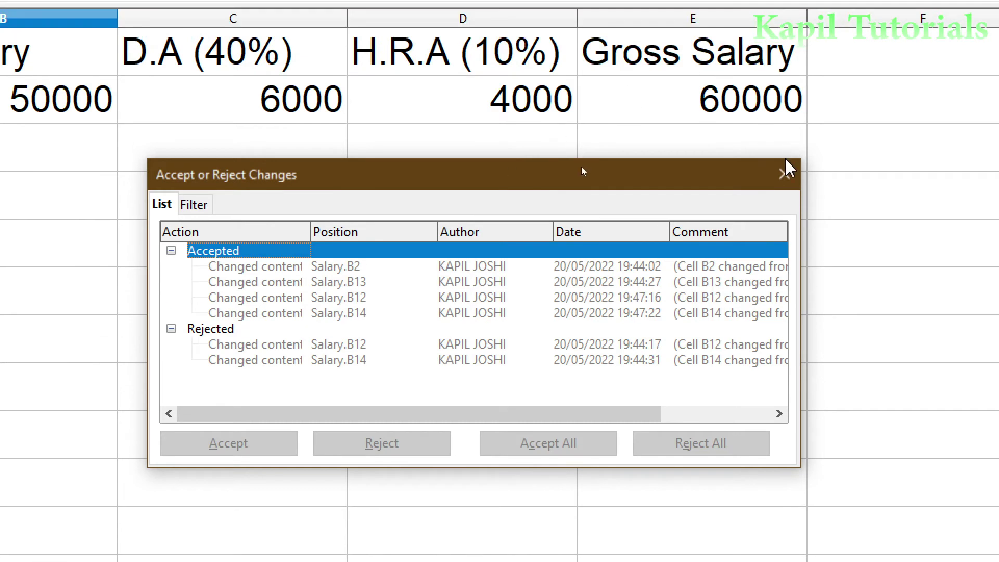
{"action": "left_click", "coordinate": [784, 129]}
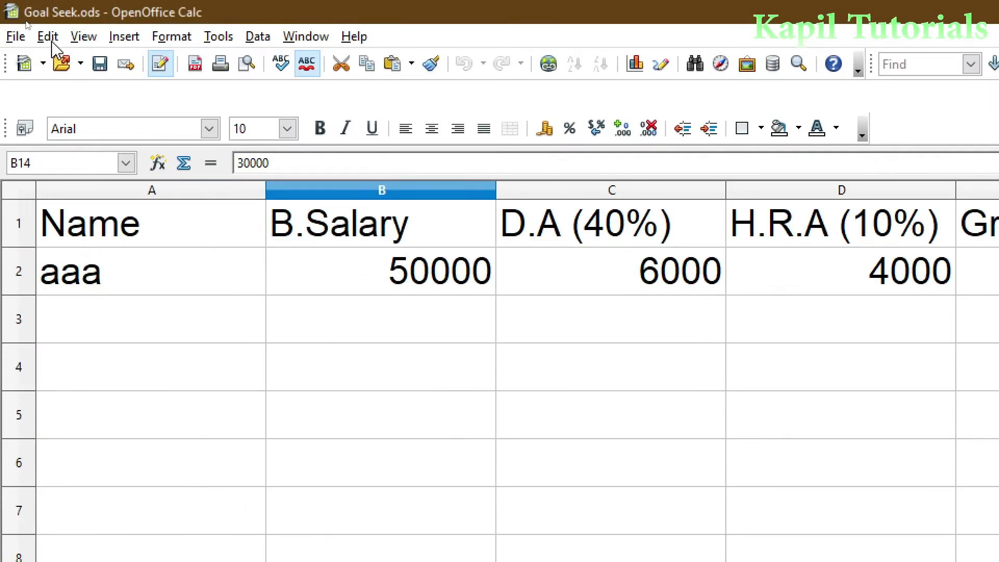
Step: Display accepted and rejected changes in the spreadsheet and inspect the change comments on the G.Sal cells
{"action": "left_click", "coordinate": [24, 19]}
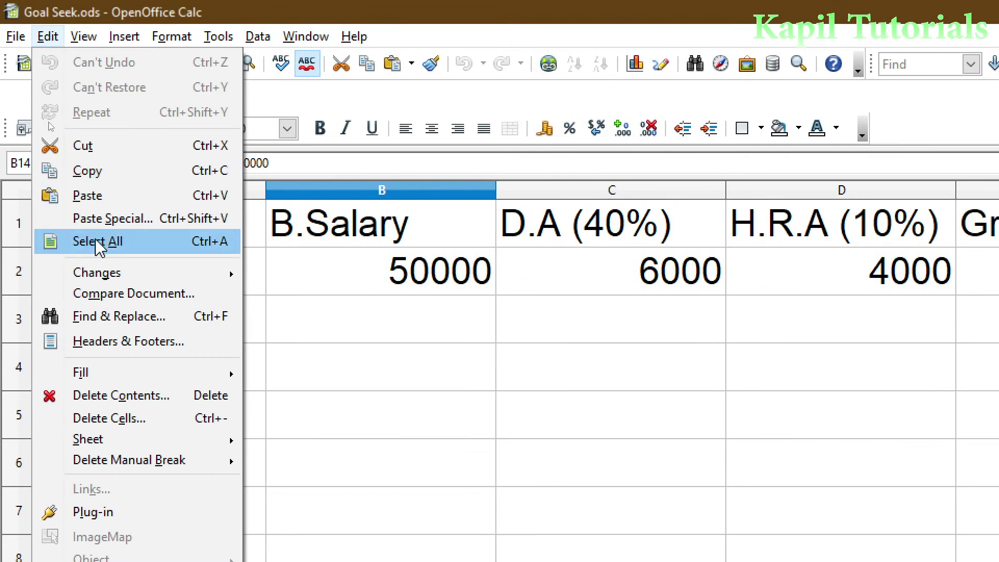
{"action": "mouse_move", "coordinate": [57, 139]}
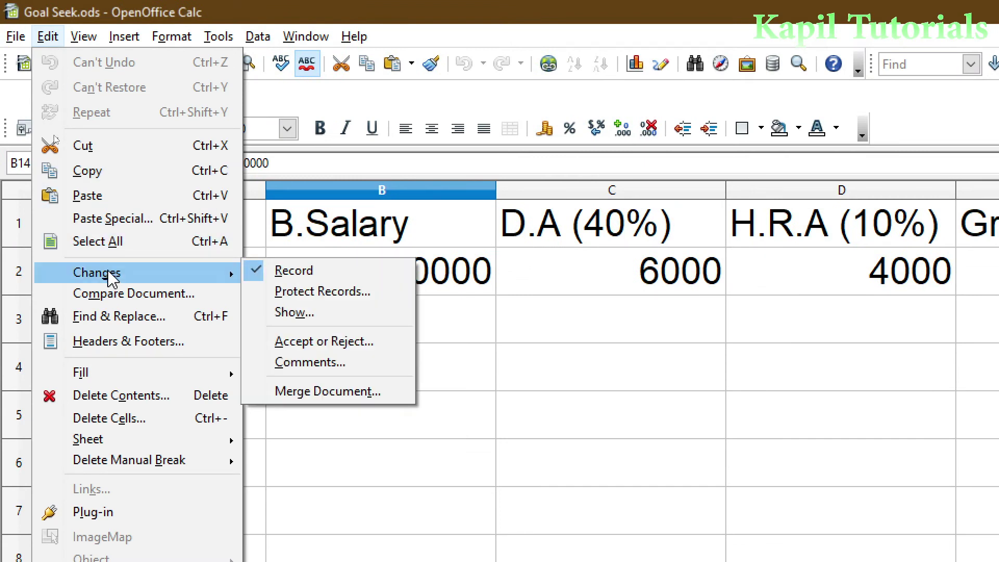
{"action": "left_click", "coordinate": [306, 320]}
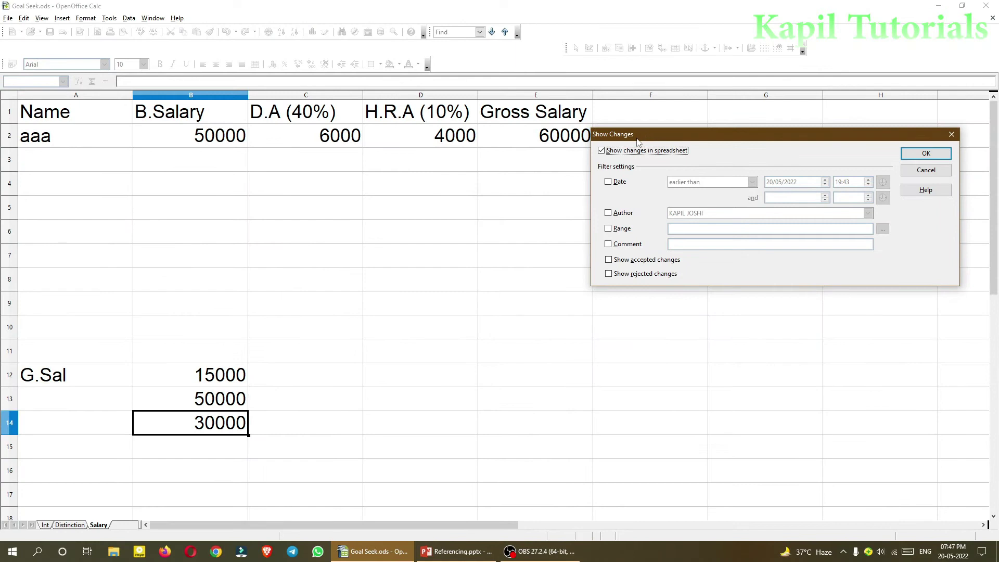
{"action": "left_click_drag", "start_coordinate": [637, 141], "coordinate": [302, 191]}
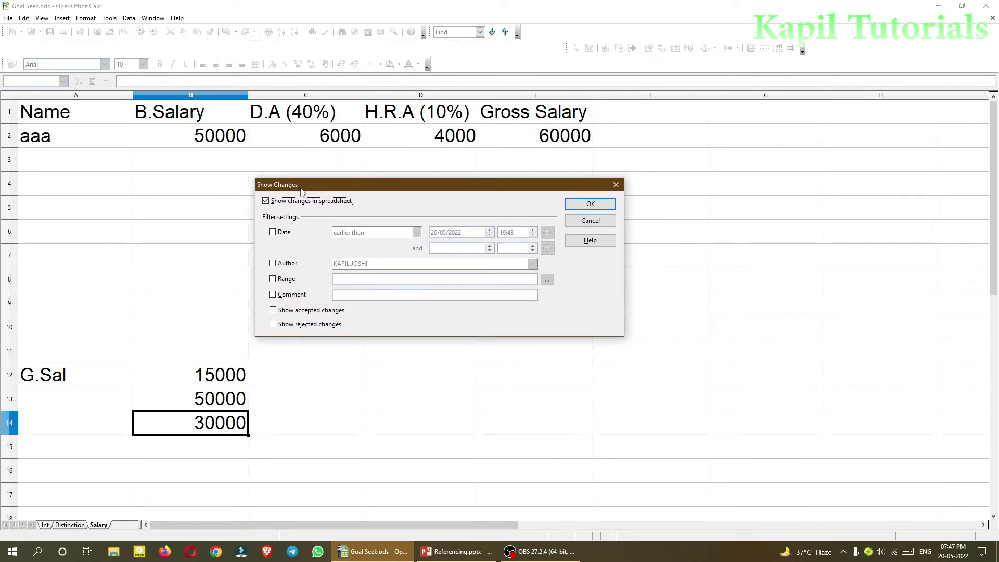
{"action": "left_click_drag", "start_coordinate": [302, 190], "coordinate": [297, 195]}
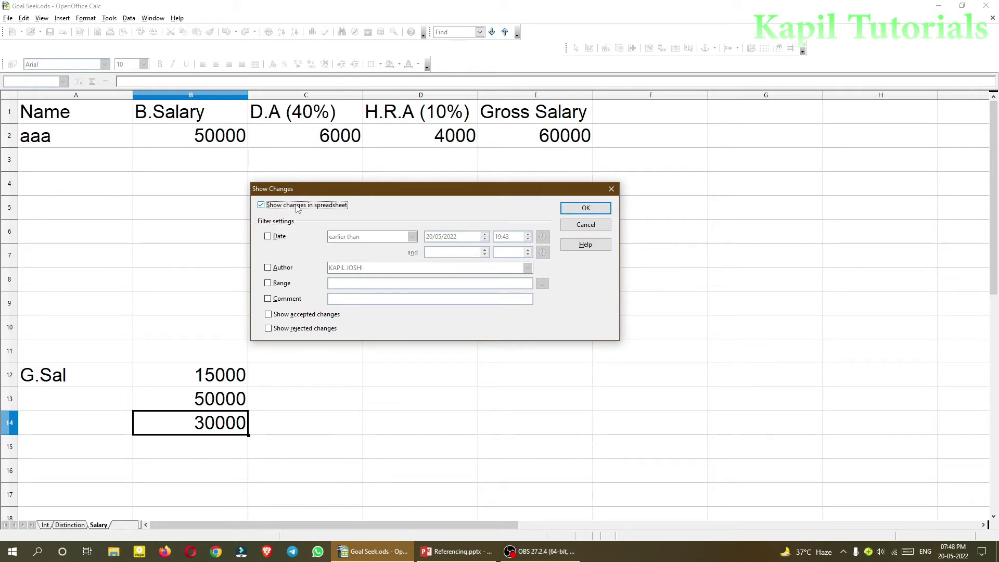
{"action": "left_click_drag", "start_coordinate": [306, 194], "coordinate": [371, 199]}
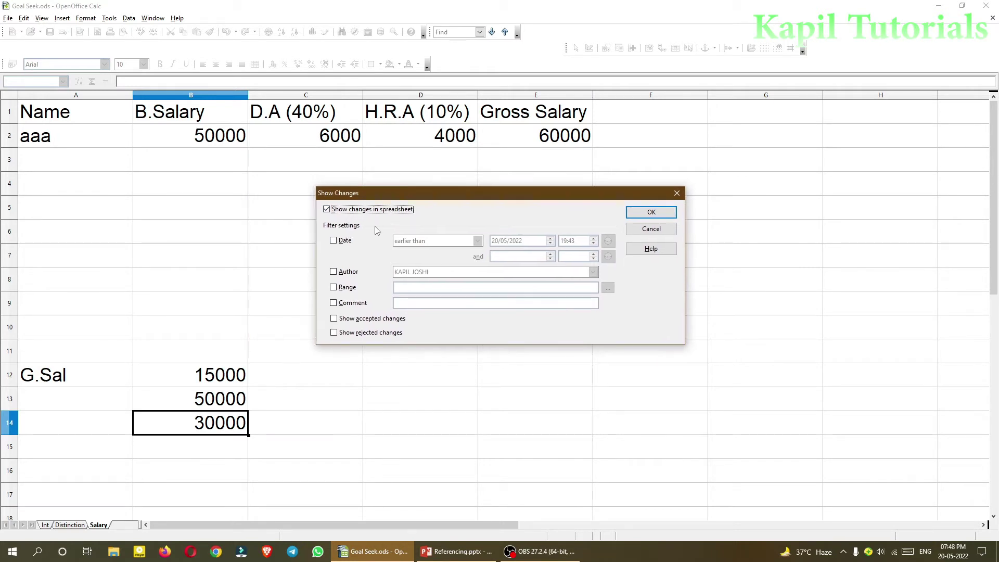
{"action": "left_click", "coordinate": [335, 319]}
{"action": "left_click", "coordinate": [334, 333]}
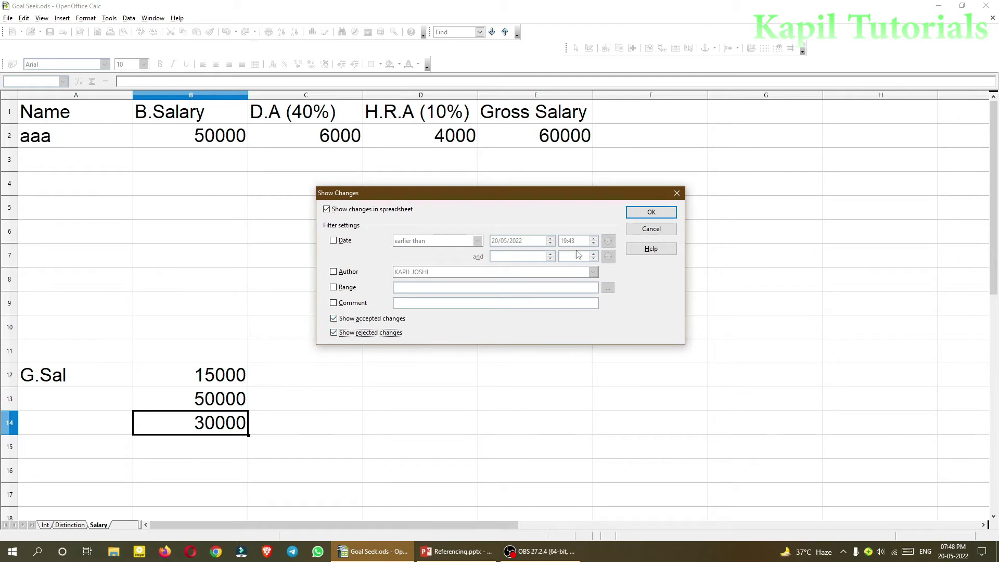
{"action": "left_click", "coordinate": [640, 218]}
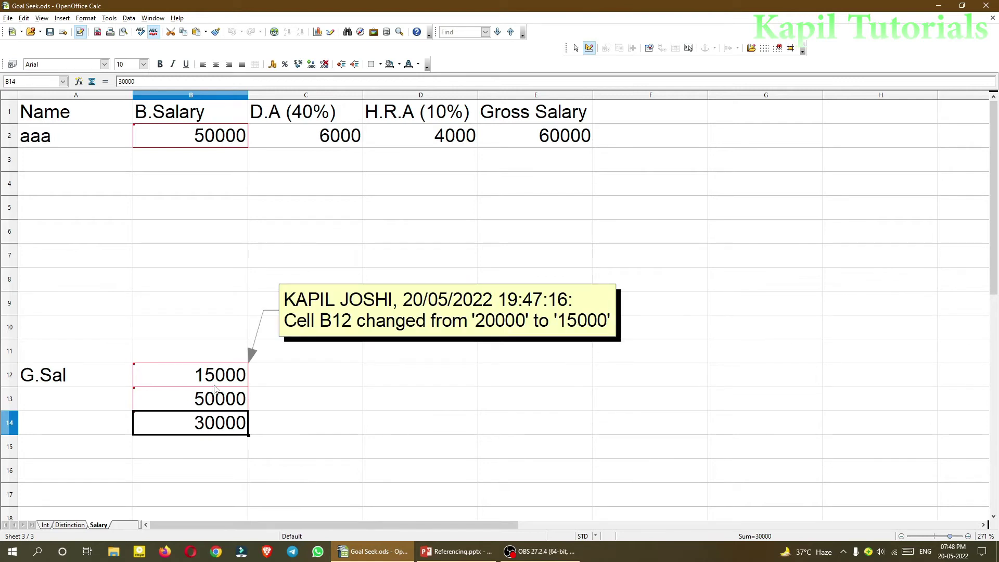
{"action": "mouse_move", "coordinate": [211, 414]}
{"action": "mouse_move", "coordinate": [214, 386]}
Step: Reopen the Show Changes settings and enable the date filter for changes earlier than 20/05/2022 19:43
{"action": "left_click", "coordinate": [24, 18]}
{"action": "mouse_move", "coordinate": [42, 135]}
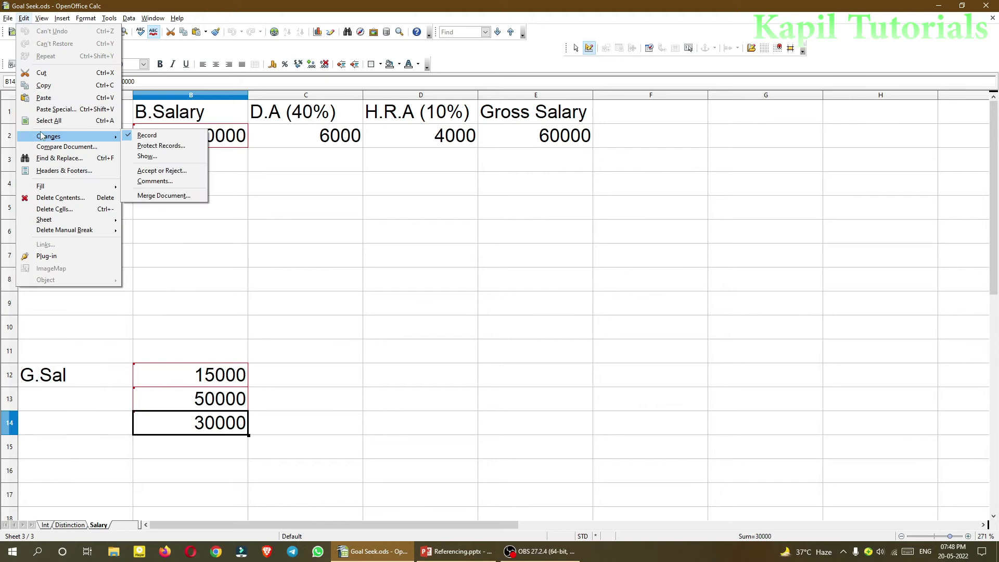
{"action": "left_click", "coordinate": [146, 156]}
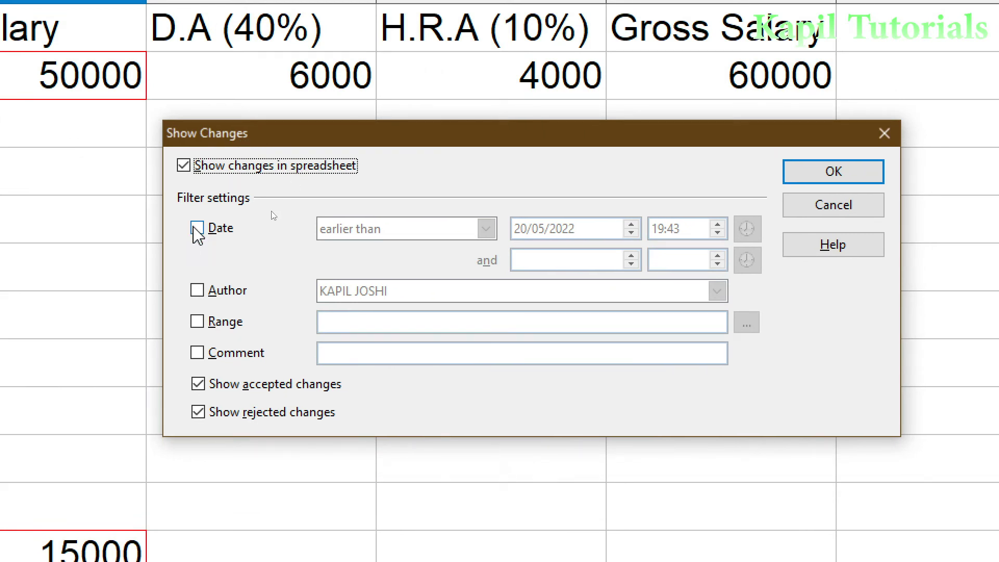
{"action": "left_click", "coordinate": [197, 229]}
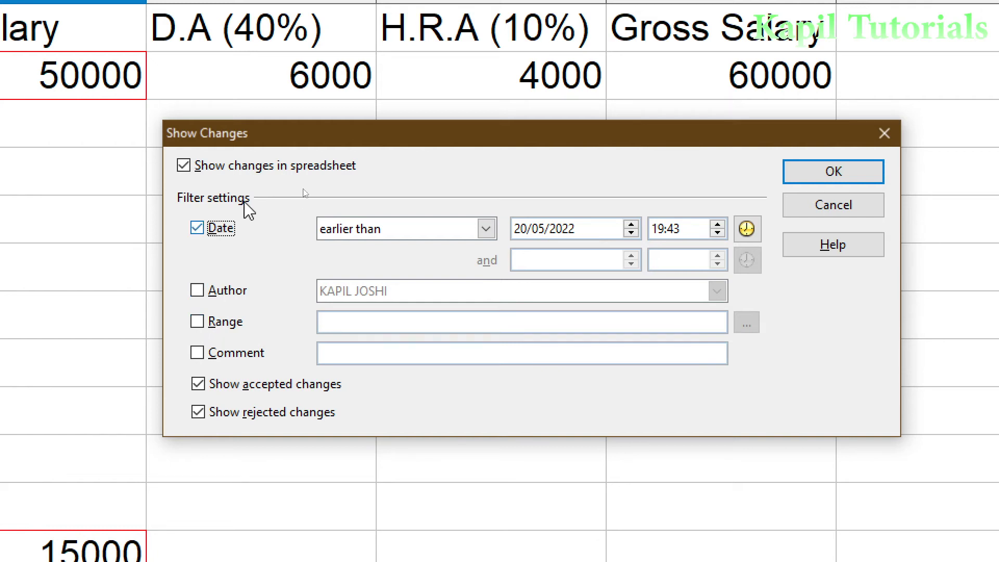
{"action": "left_click_drag", "start_coordinate": [301, 139], "coordinate": [396, 143]}
Step: Enable the range filter for the shown changes, set it to $Salary.$B$12:$B$14 and apply the filters
{"action": "left_click", "coordinate": [293, 326]}
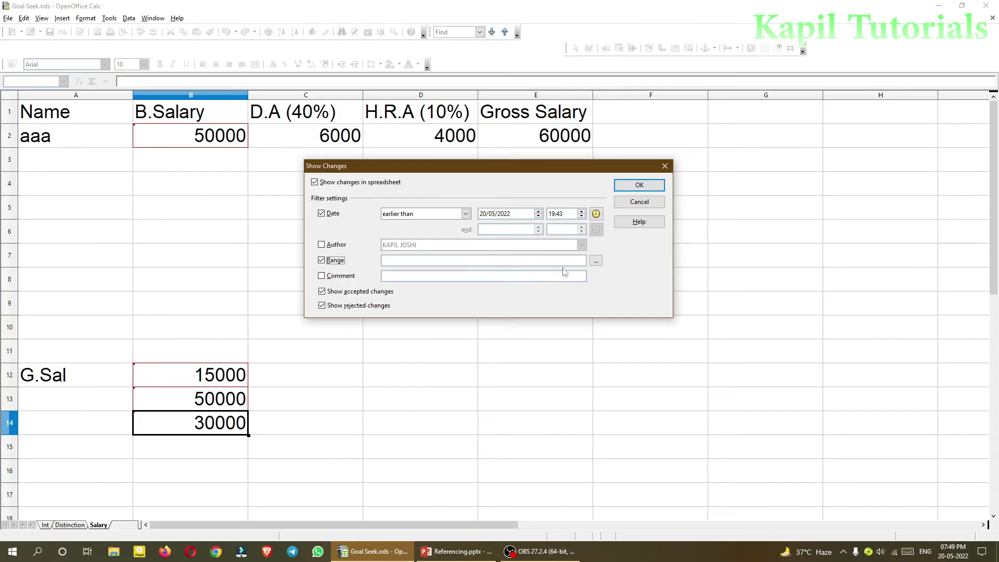
{"action": "left_click_drag", "start_coordinate": [296, 141], "coordinate": [854, 145]}
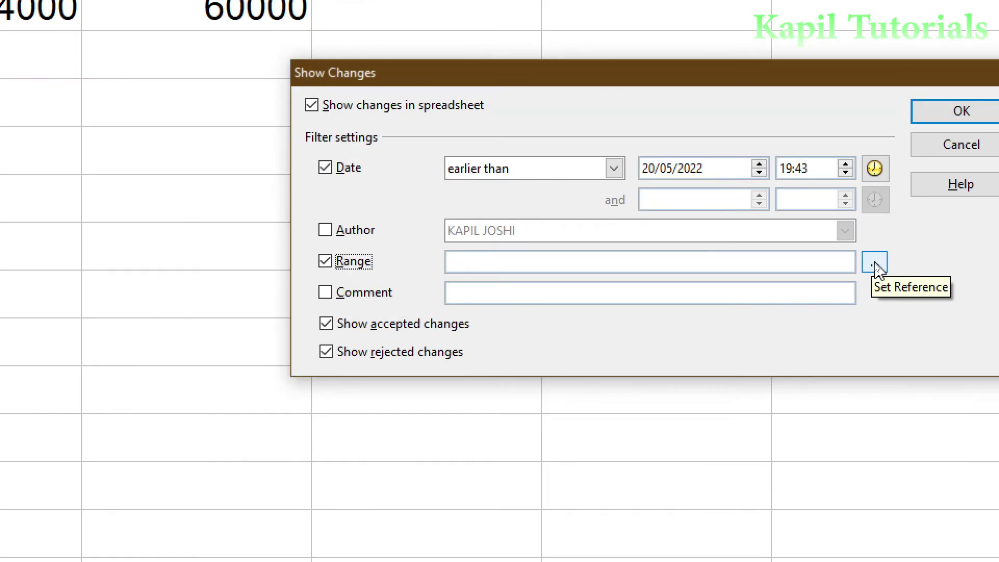
{"action": "left_click", "coordinate": [876, 265]}
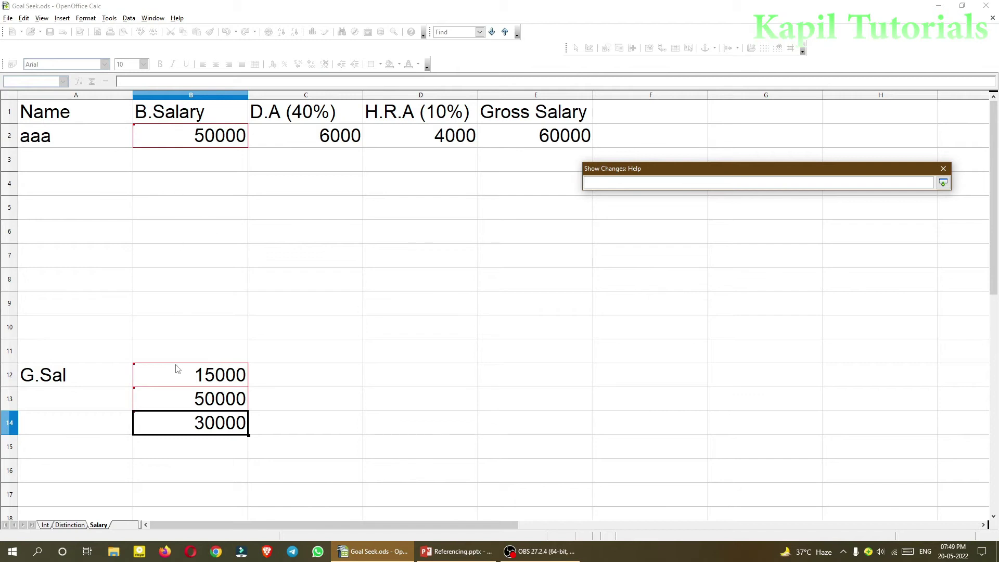
{"action": "left_click_drag", "start_coordinate": [151, 376], "coordinate": [180, 424]}
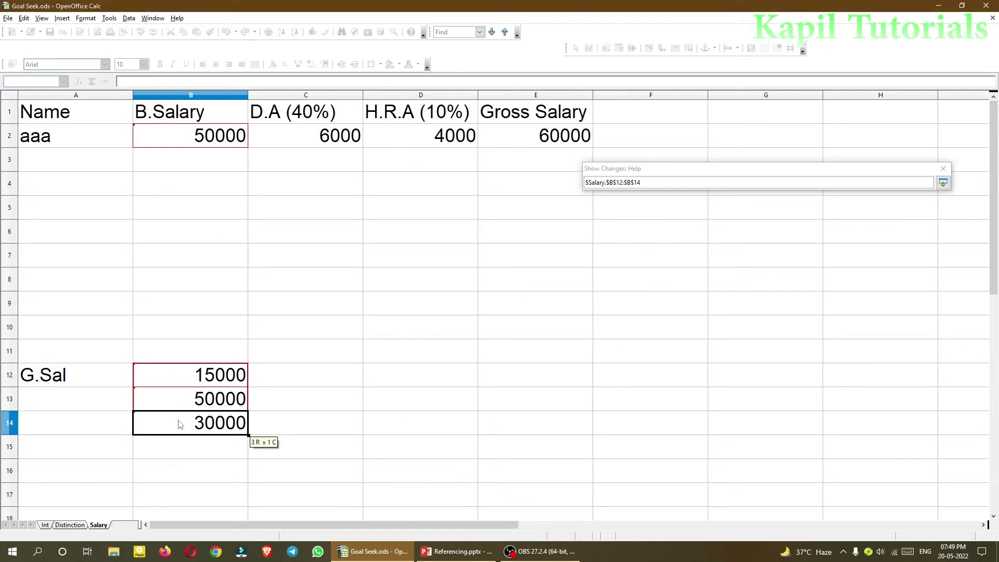
{"action": "left_click", "coordinate": [943, 183]}
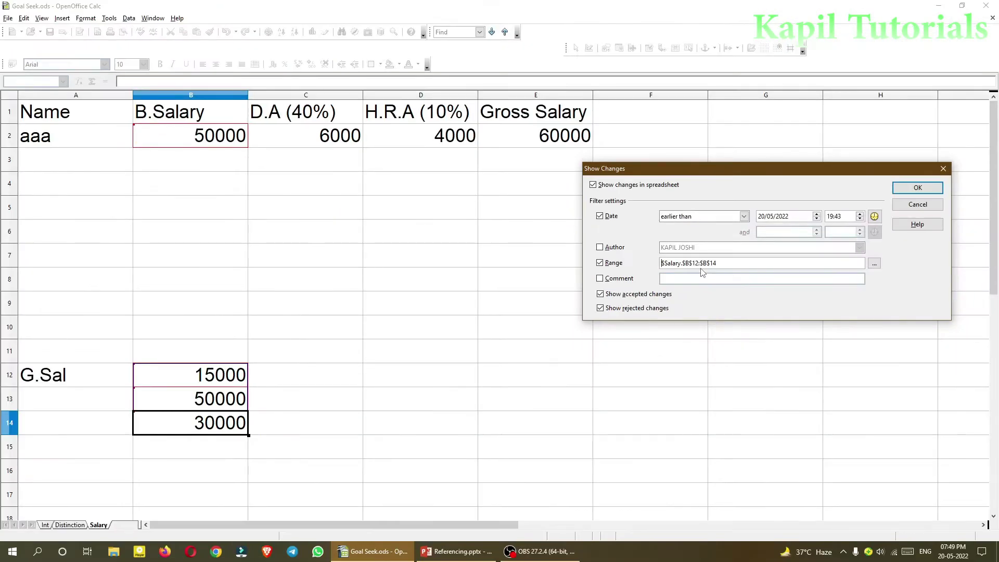
{"action": "left_click", "coordinate": [911, 194]}
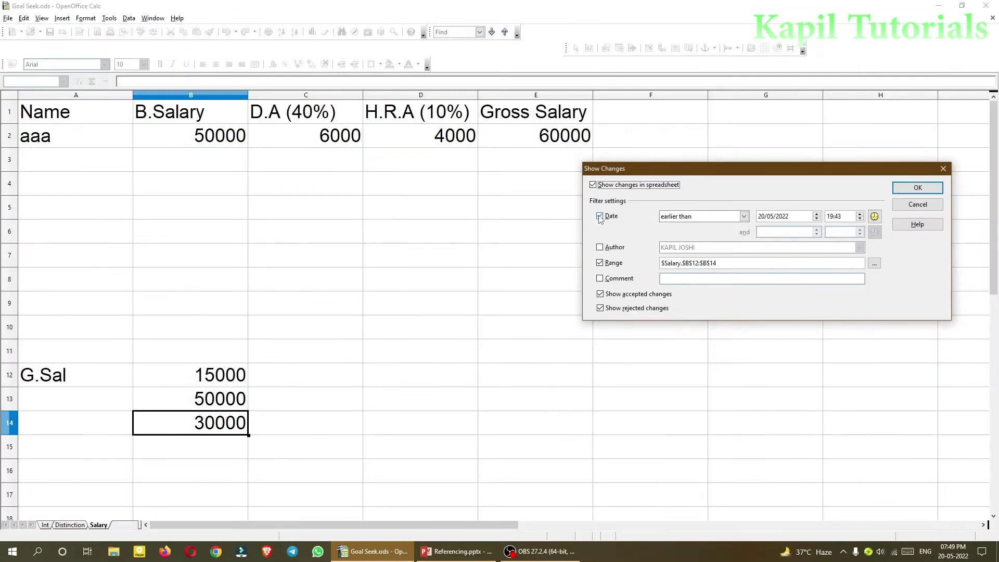
Step: Disable the date filter for the shown changes and apply the settings with only the $Salary.$B$12:$B$14 range filter
{"action": "left_click", "coordinate": [600, 216]}
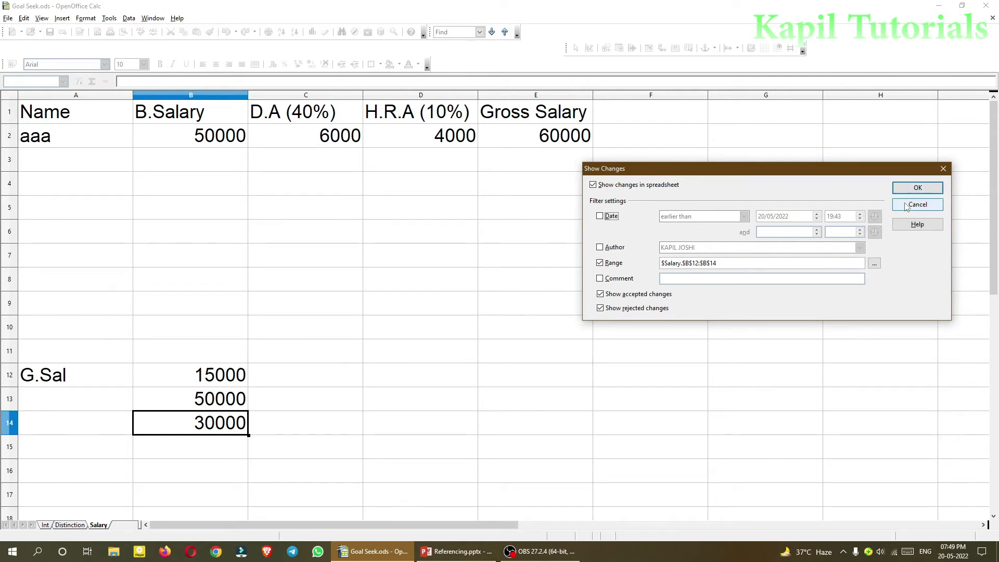
{"action": "left_click", "coordinate": [876, 264]}
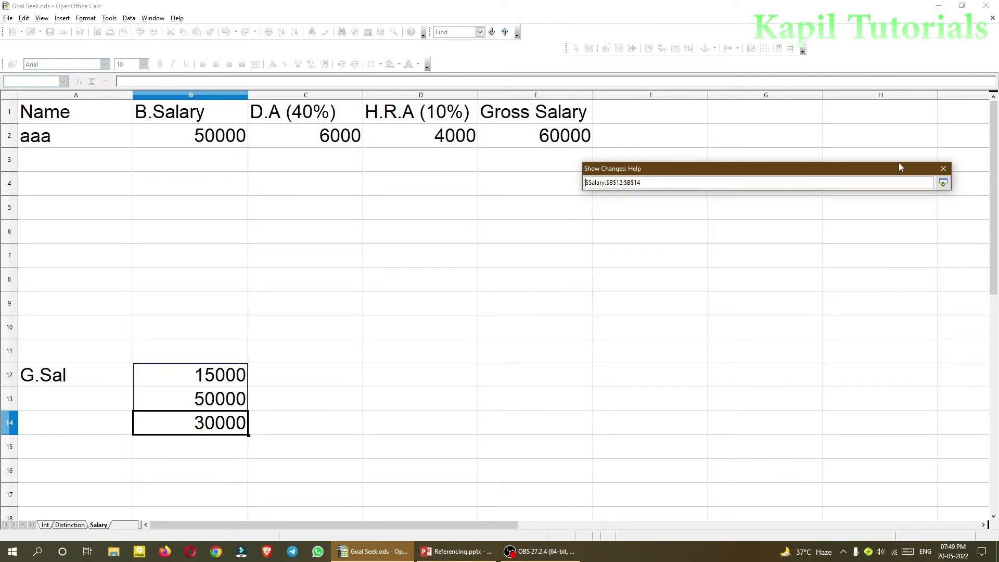
{"action": "left_click", "coordinate": [943, 183]}
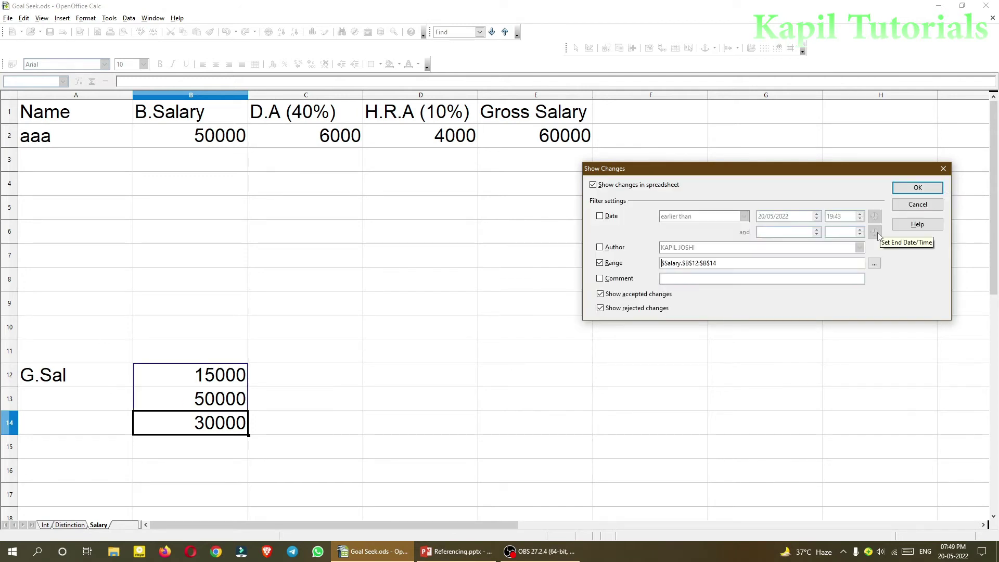
{"action": "left_click", "coordinate": [916, 189]}
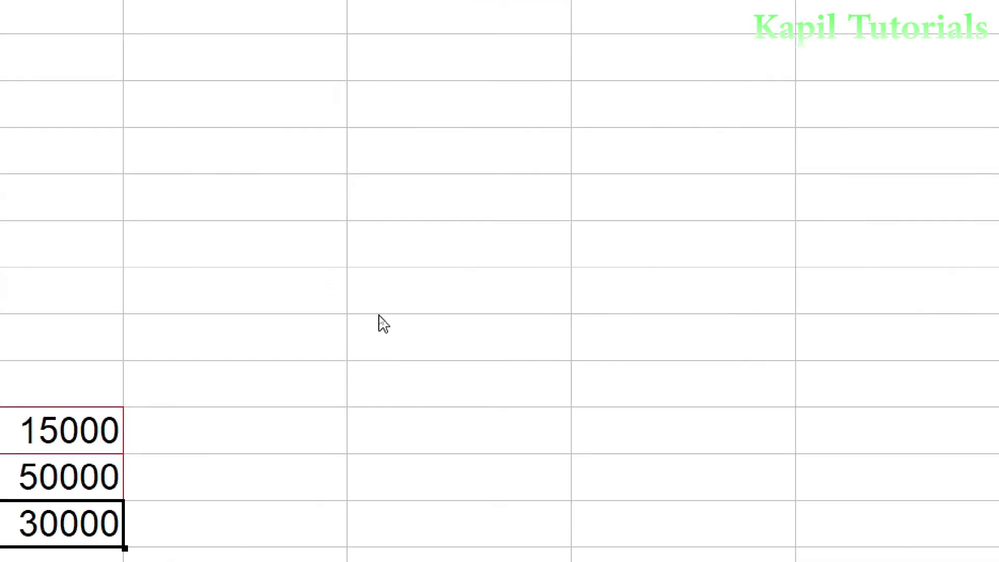
{"action": "left_click", "coordinate": [622, 327]}
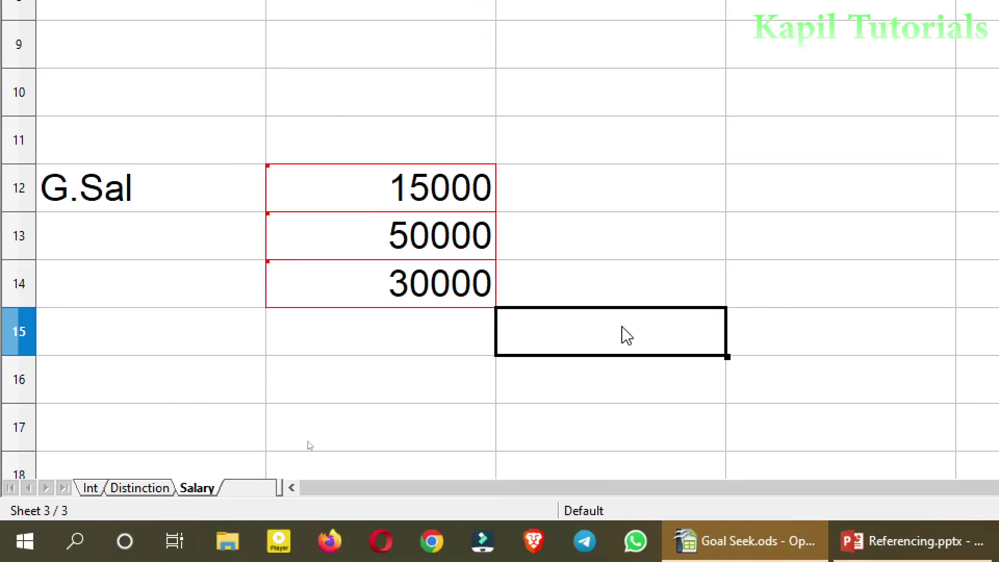
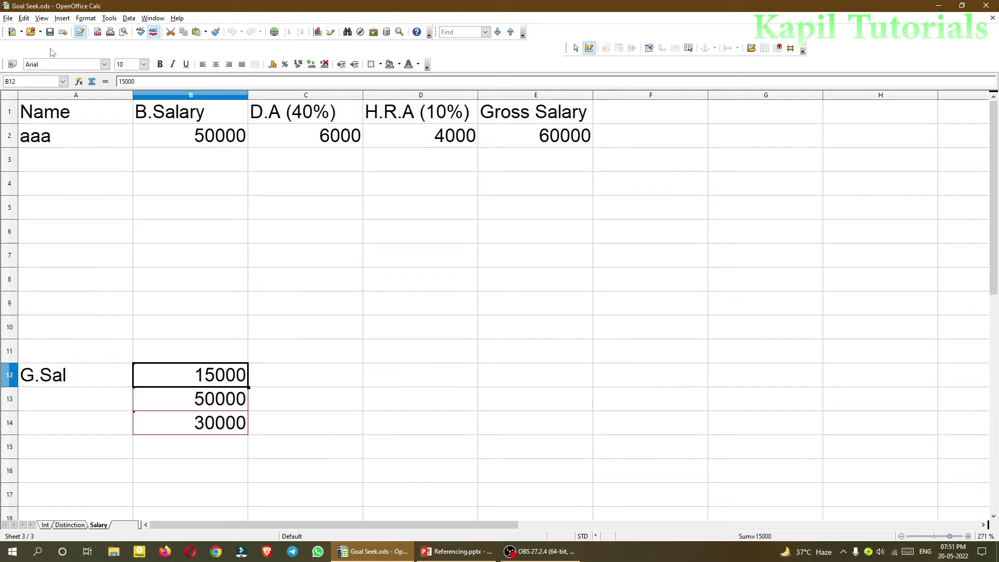
Step: Add the comment "Gross Salary of abc" to the recorded change in cell B12 and check its note
{"action": "left_click", "coordinate": [24, 18]}
{"action": "mouse_move", "coordinate": [58, 138]}
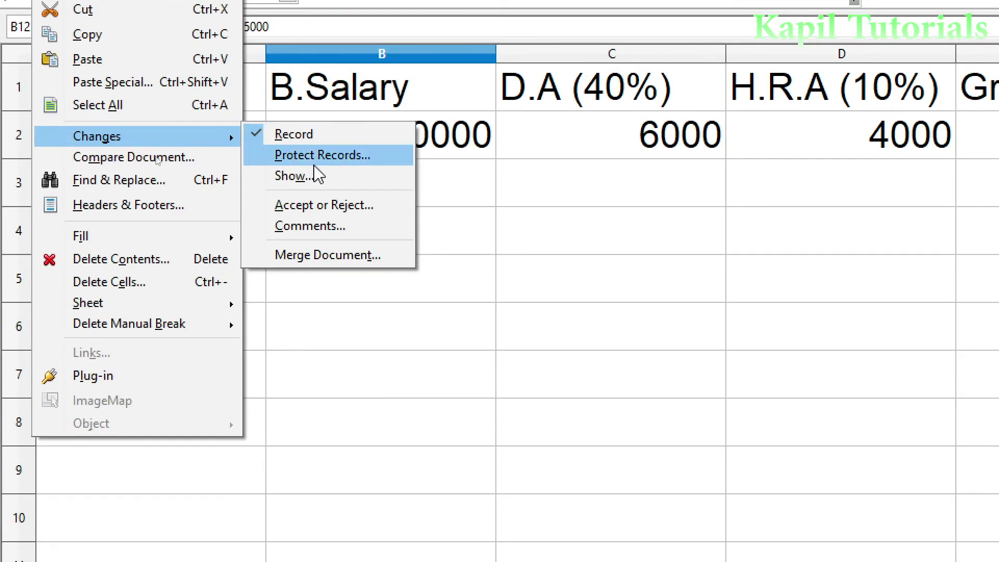
{"action": "left_click", "coordinate": [311, 227]}
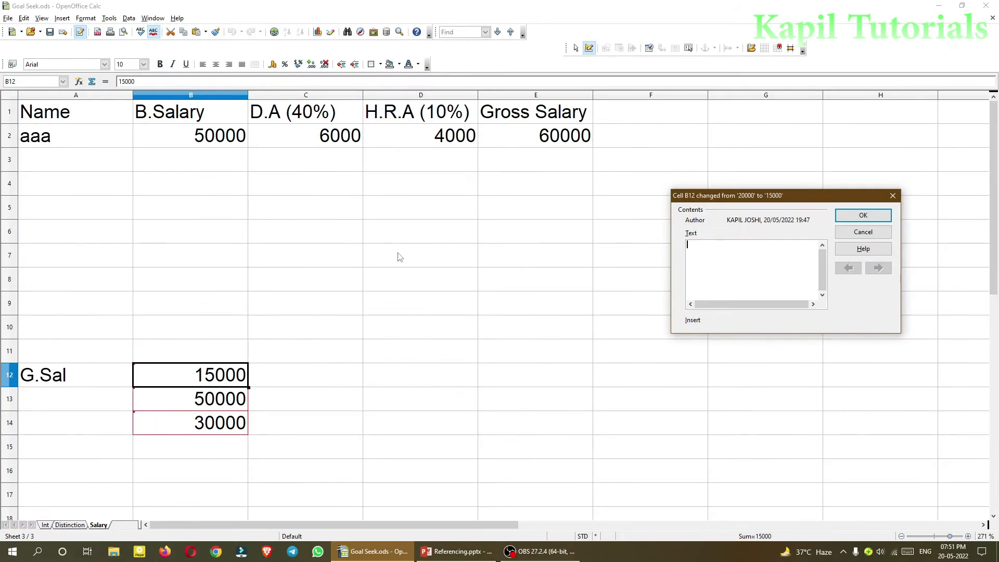
{"action": "left_click_drag", "start_coordinate": [712, 197], "coordinate": [417, 196]}
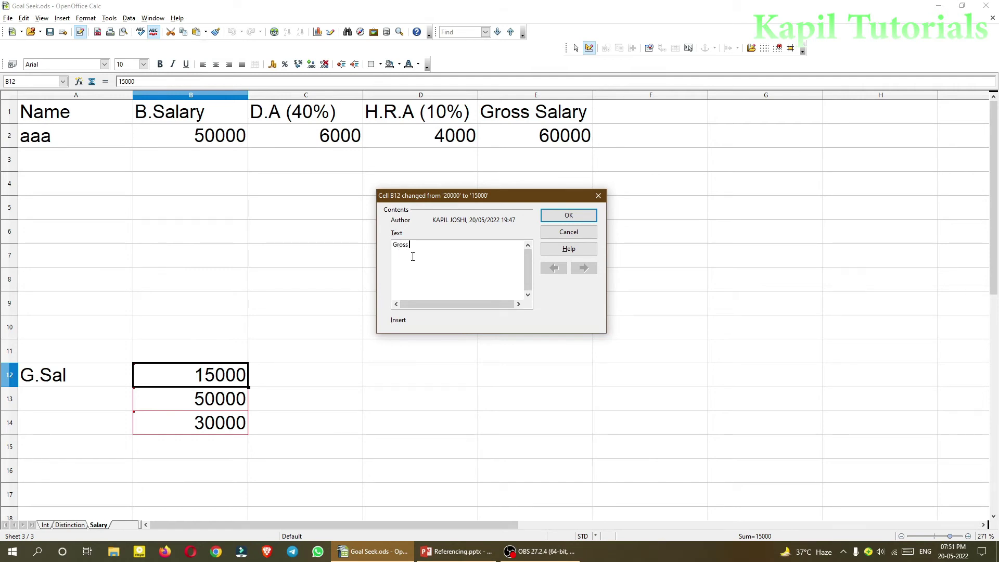
{"action": "type", "text": "of abc"}
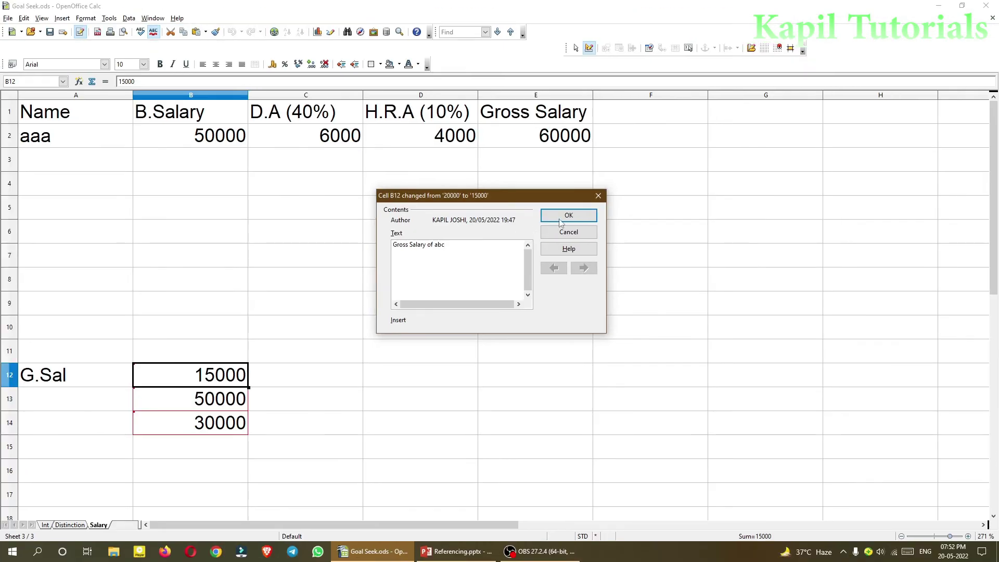
{"action": "left_click", "coordinate": [560, 223]}
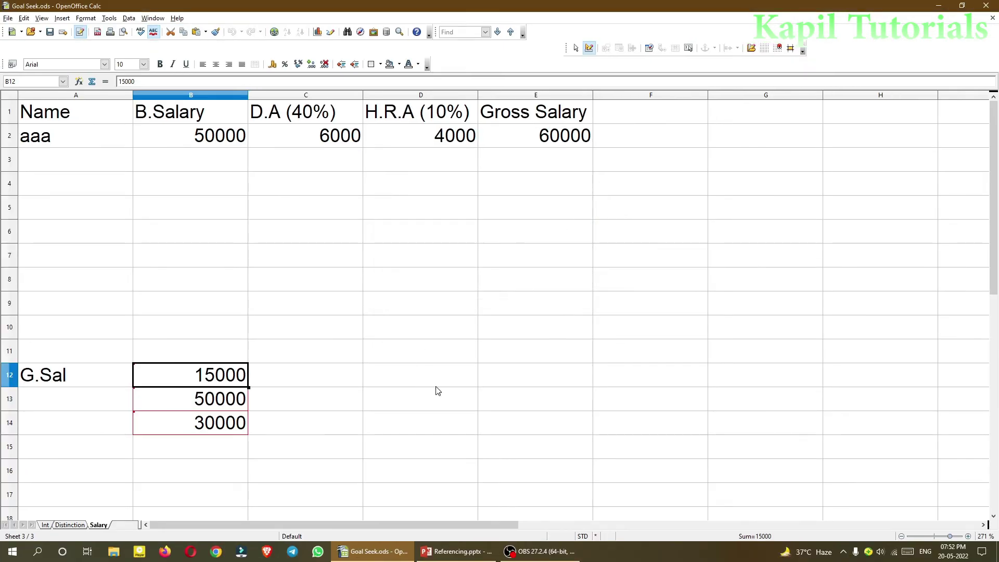
{"action": "mouse_move", "coordinate": [194, 379]}
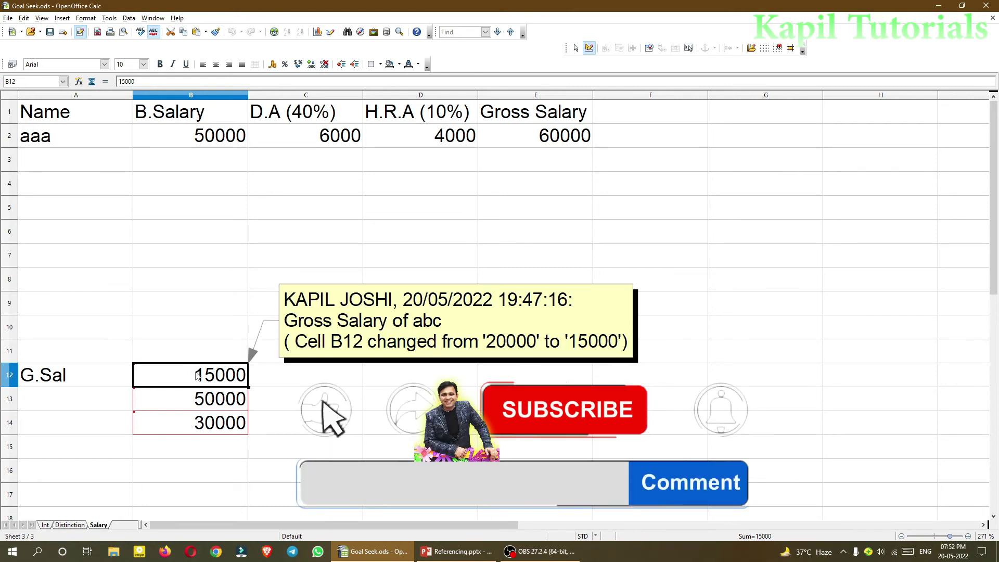
Step: Set the D.A (40%) amount in cell C2 to 7000 and reselect that cell
{"action": "left_click", "coordinate": [293, 141]}
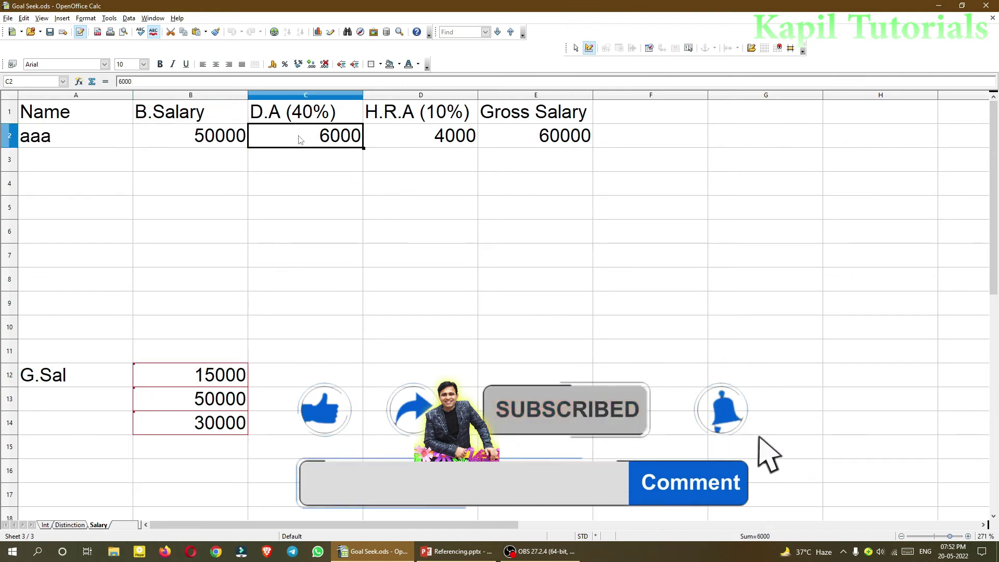
{"action": "type", "text": "7000"}
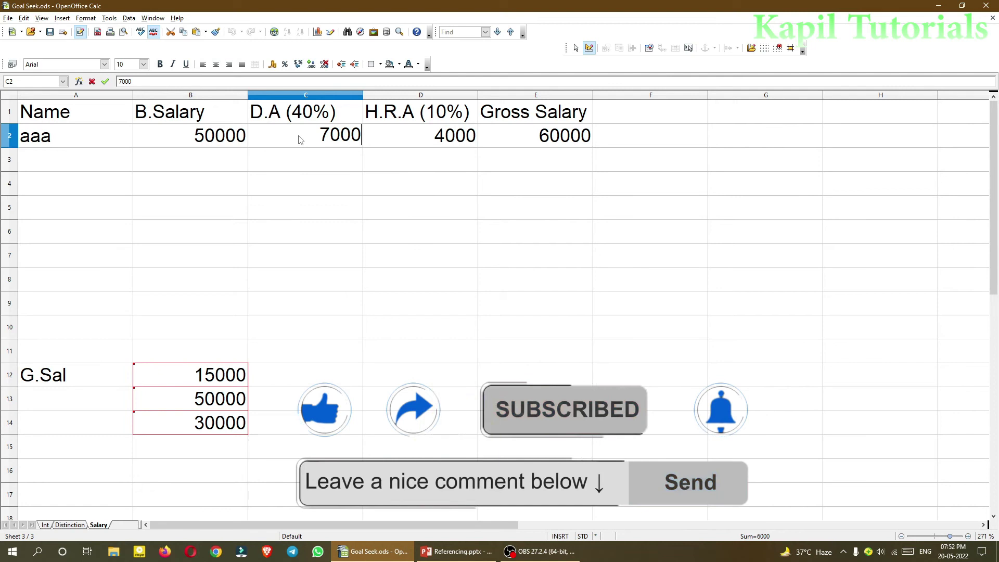
{"action": "key", "text": "Return"}
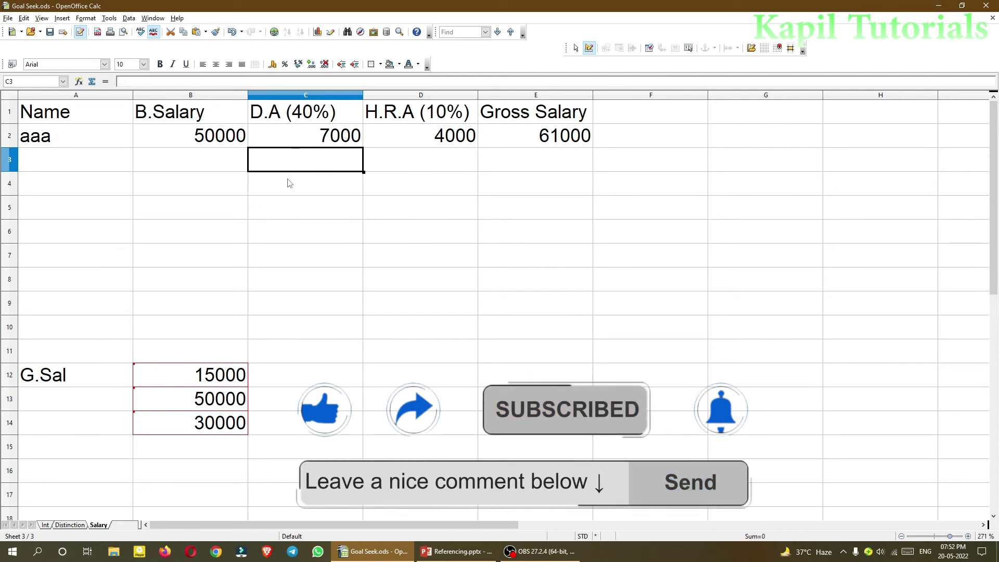
{"action": "left_click", "coordinate": [303, 142]}
{"action": "left_click", "coordinate": [308, 155]}
{"action": "left_click", "coordinate": [319, 141]}
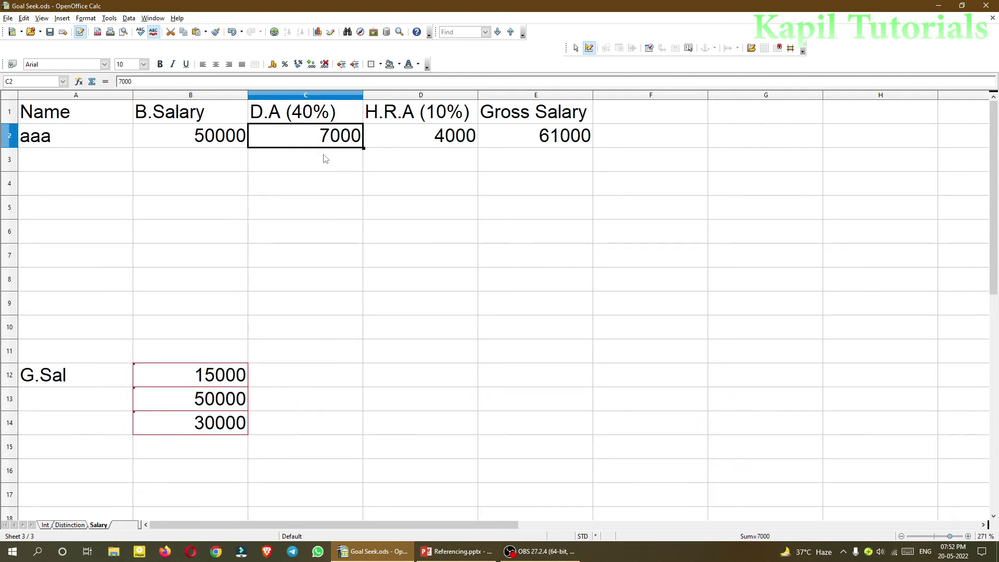
Step: Remove the range filter from the shown changes and inspect the change note on the D.A amount in C2
{"action": "left_click", "coordinate": [24, 18]}
{"action": "mouse_move", "coordinate": [73, 138]}
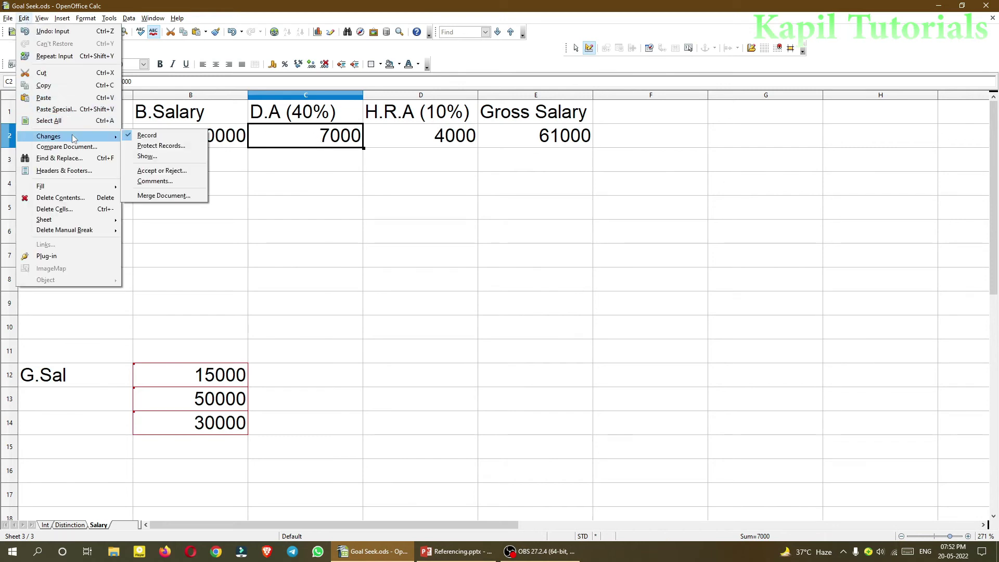
{"action": "left_click", "coordinate": [149, 156]}
{"action": "left_click_drag", "start_coordinate": [698, 170], "coordinate": [627, 190]}
{"action": "left_click", "coordinate": [530, 277]}
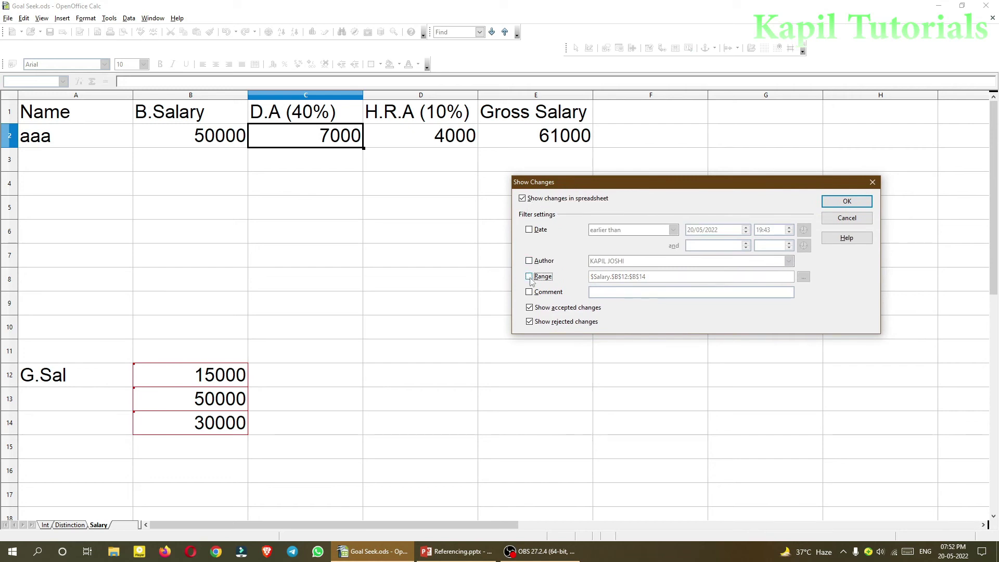
{"action": "left_click", "coordinate": [846, 201]}
{"action": "left_click", "coordinate": [355, 213]}
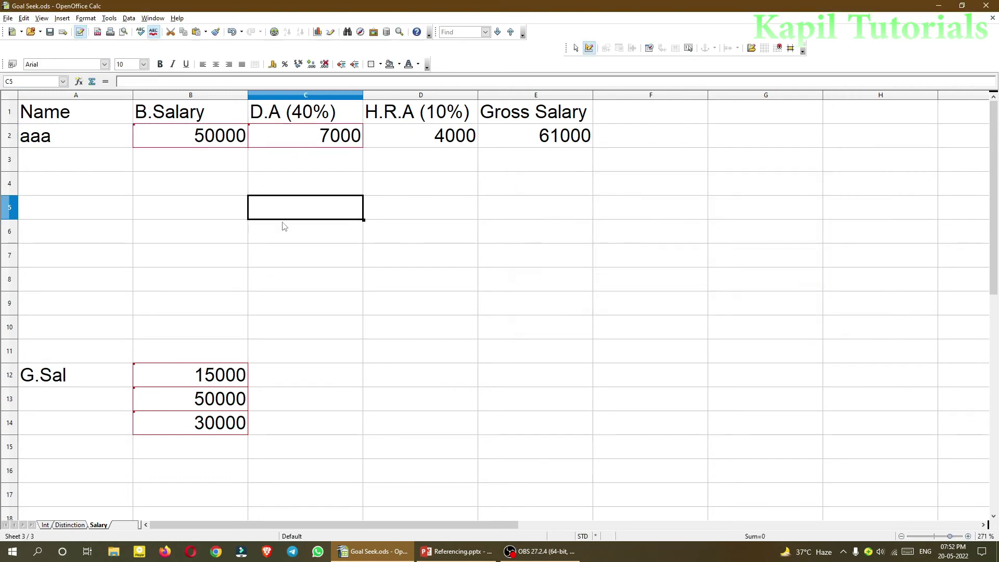
{"action": "mouse_move", "coordinate": [352, 146]}
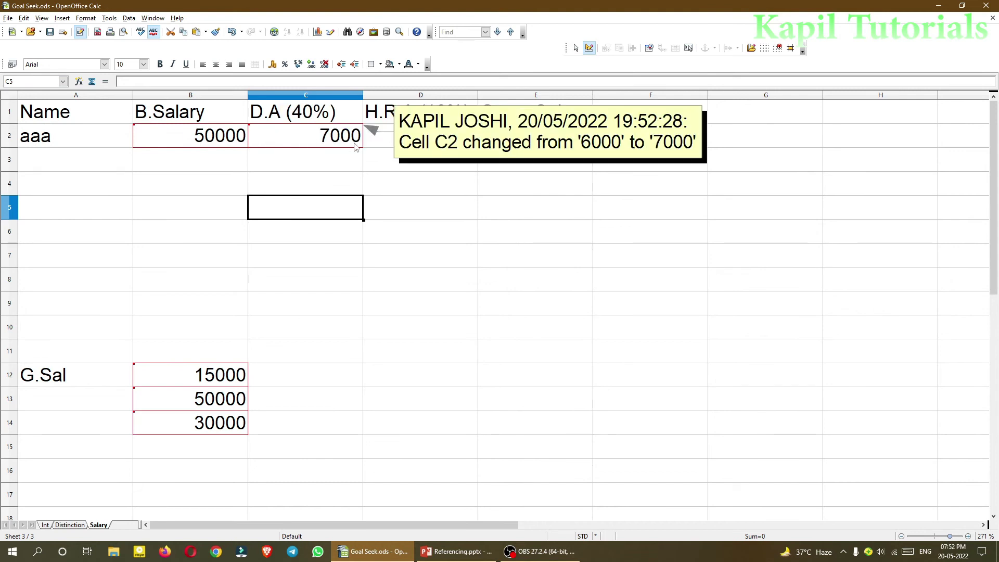
Step: Add the comment "DA" to the recorded change in cell C2 and check its note
{"action": "left_click", "coordinate": [329, 143]}
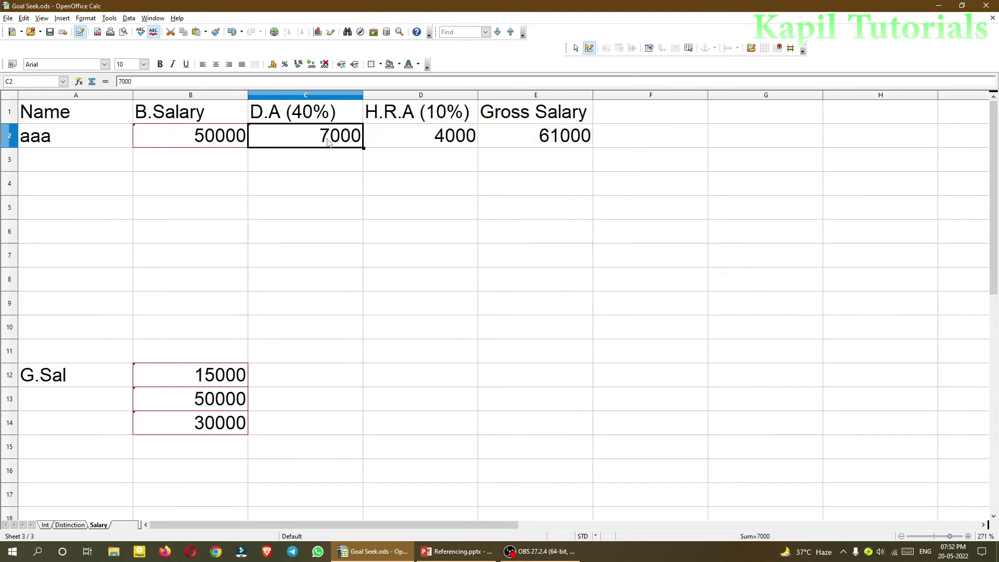
{"action": "left_click", "coordinate": [24, 18]}
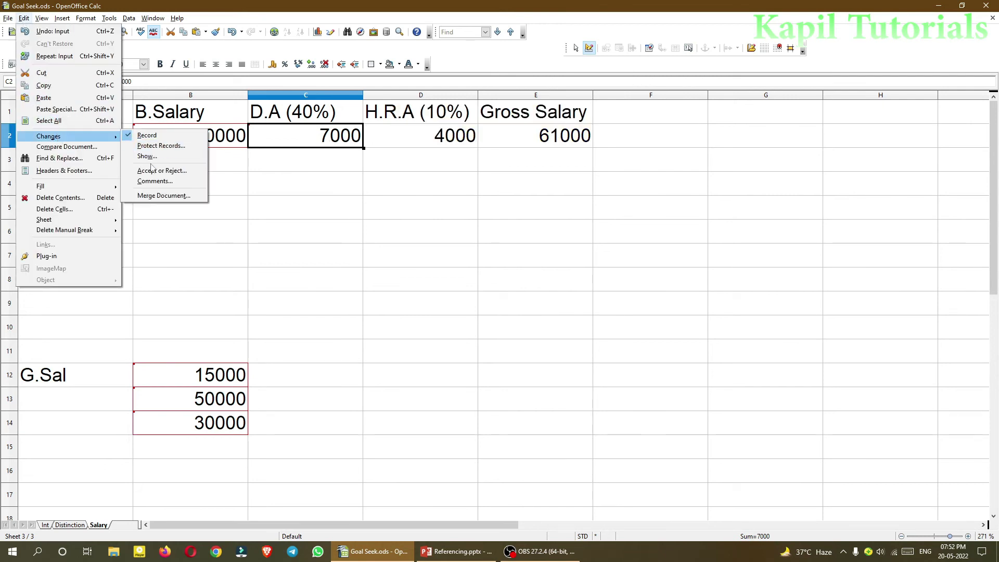
{"action": "left_click", "coordinate": [155, 181]}
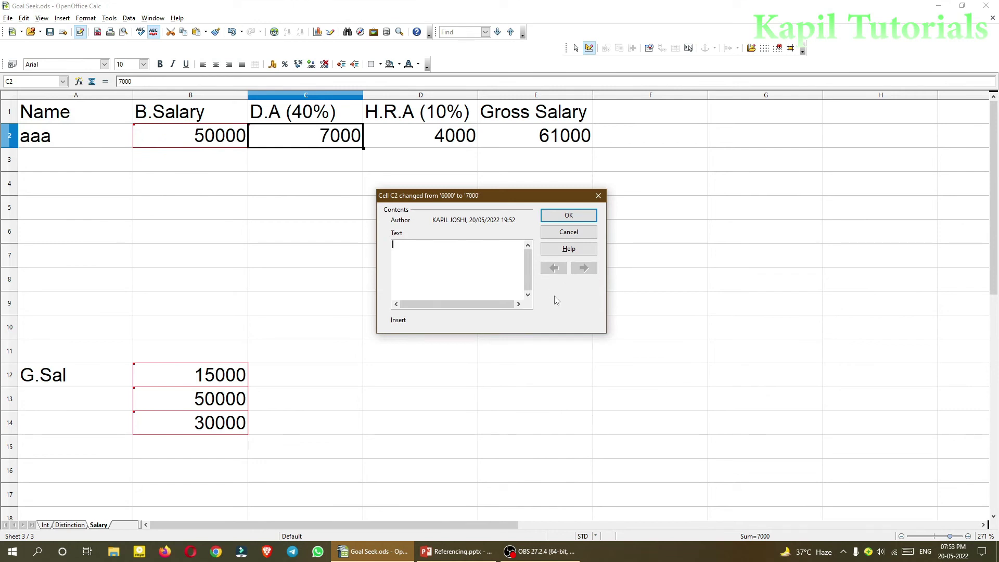
{"action": "type", "text": "DA"}
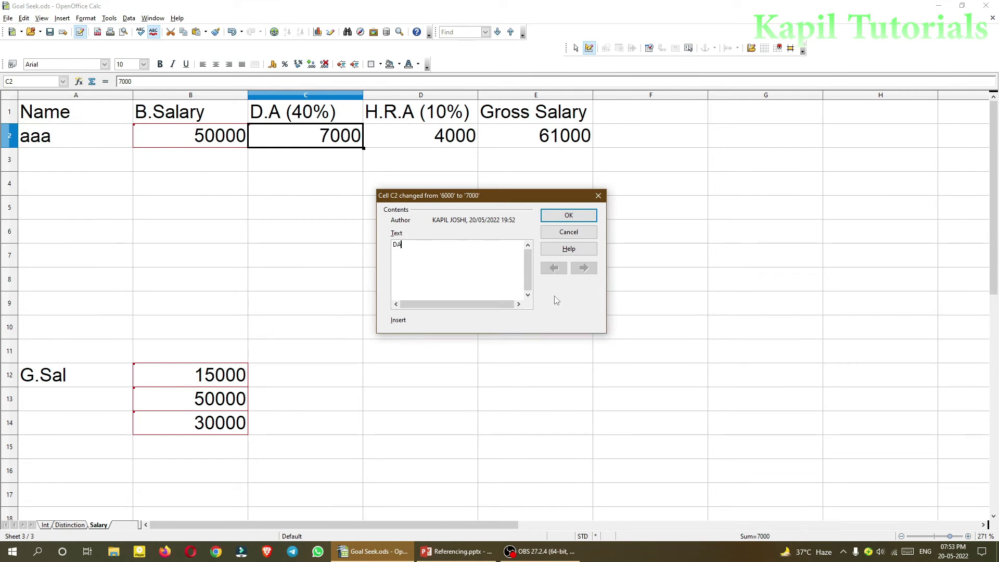
{"action": "left_click", "coordinate": [569, 215]}
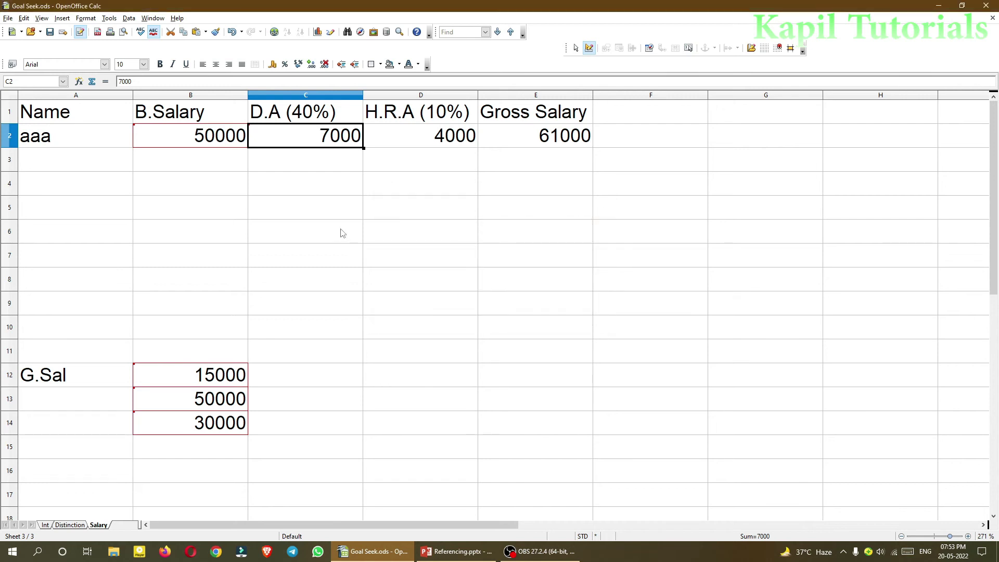
{"action": "mouse_move", "coordinate": [311, 140]}
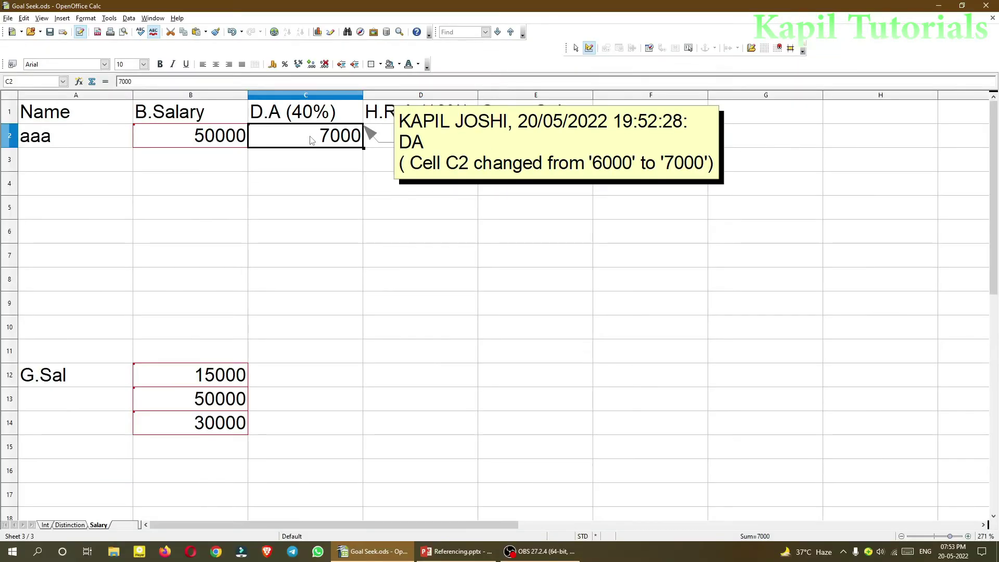
{"action": "left_click", "coordinate": [296, 184]}
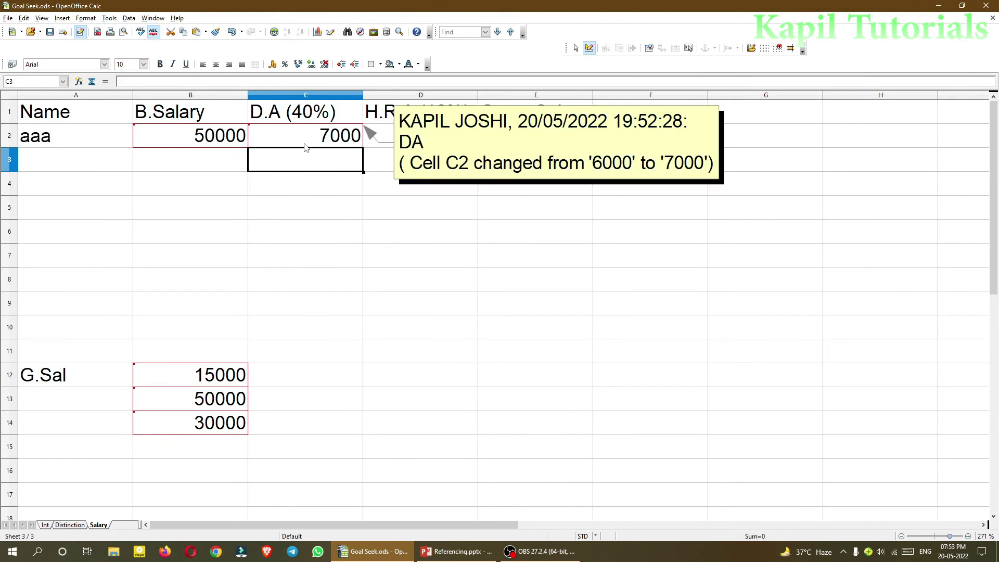
{"action": "left_click", "coordinate": [306, 146]}
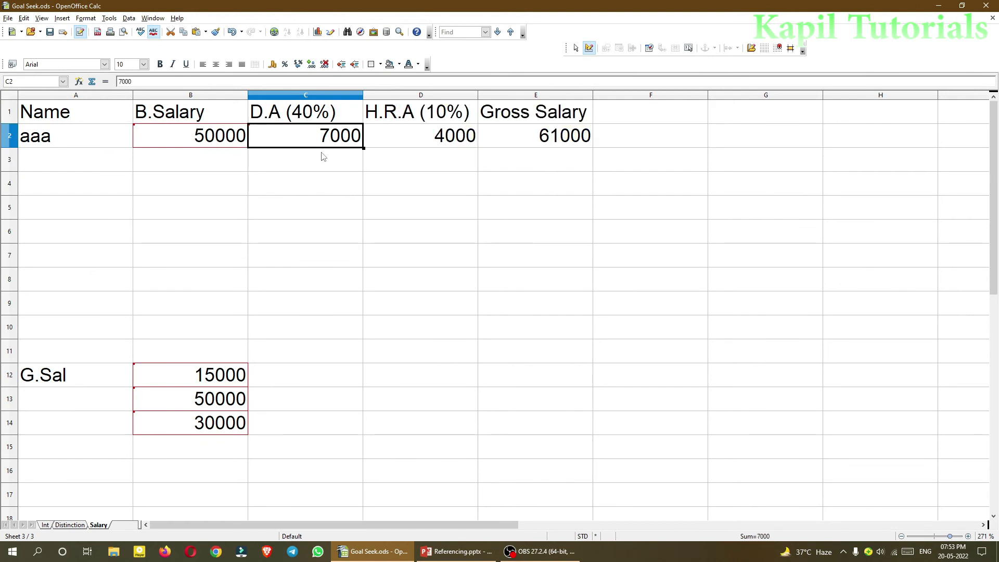
{"action": "mouse_move", "coordinate": [318, 143]}
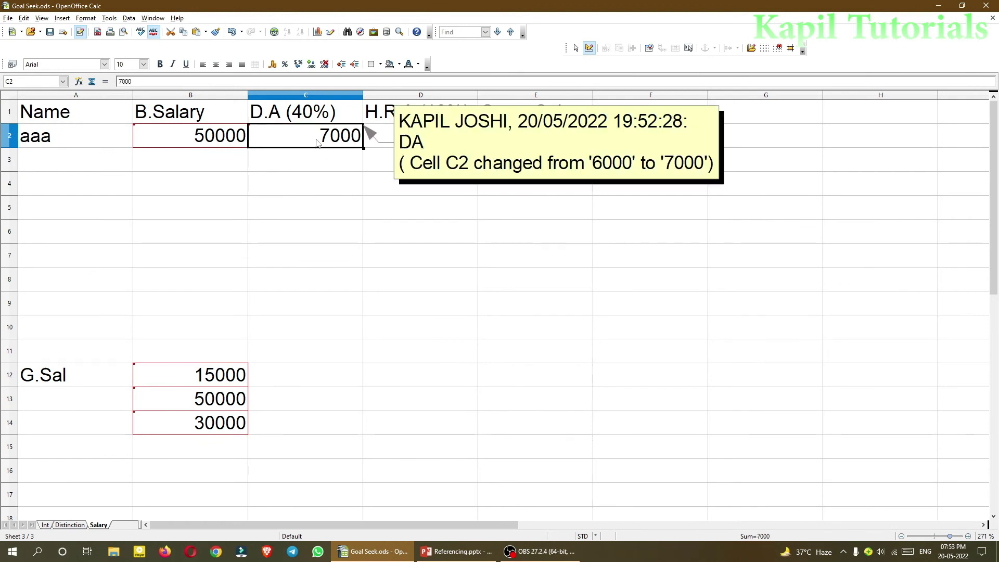
Step: Insert an ordinary cell comment reading "40 %" on cell C2 and leave the cell
{"action": "right_click", "coordinate": [317, 143]}
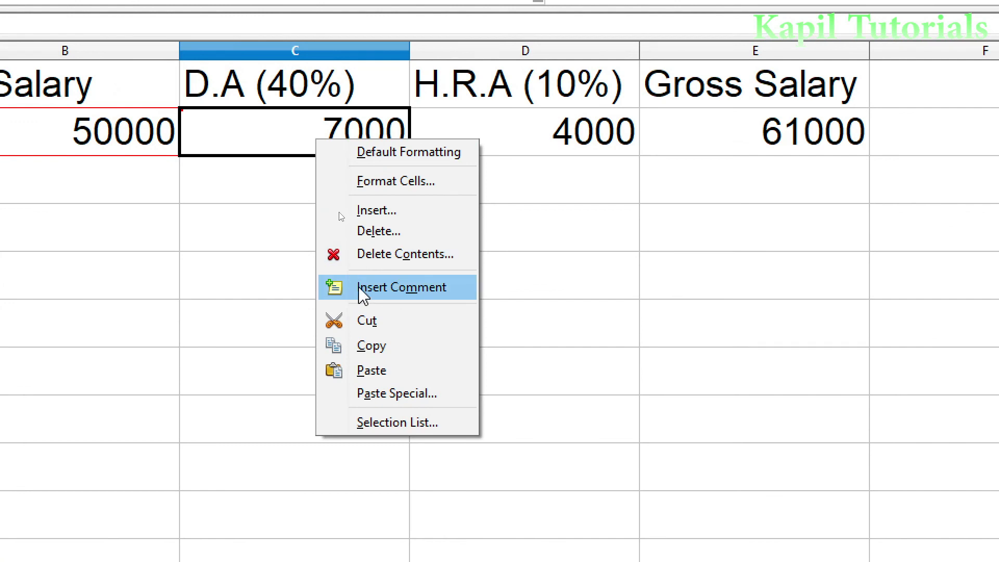
{"action": "left_click", "coordinate": [373, 292]}
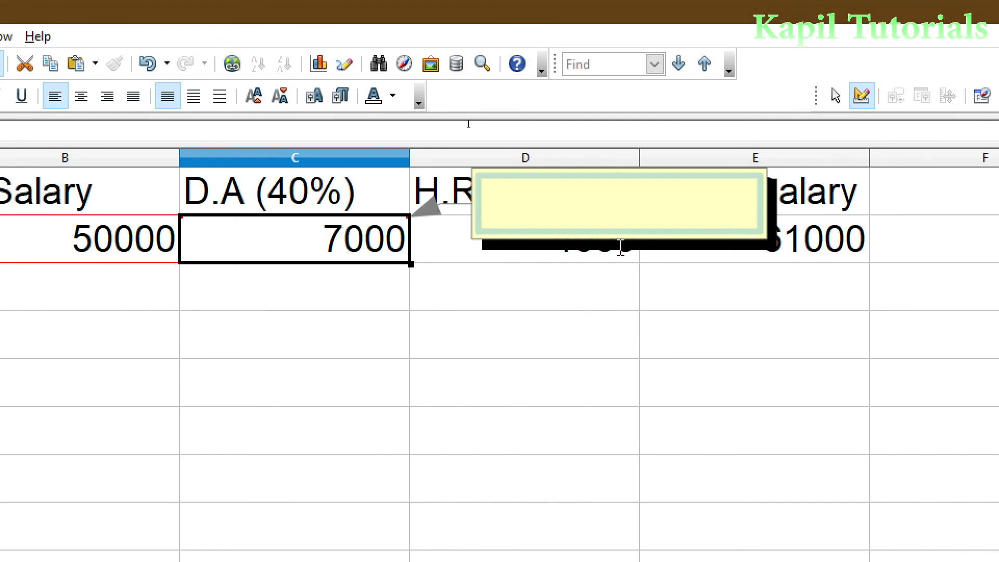
{"action": "type", "text": "40 %"}
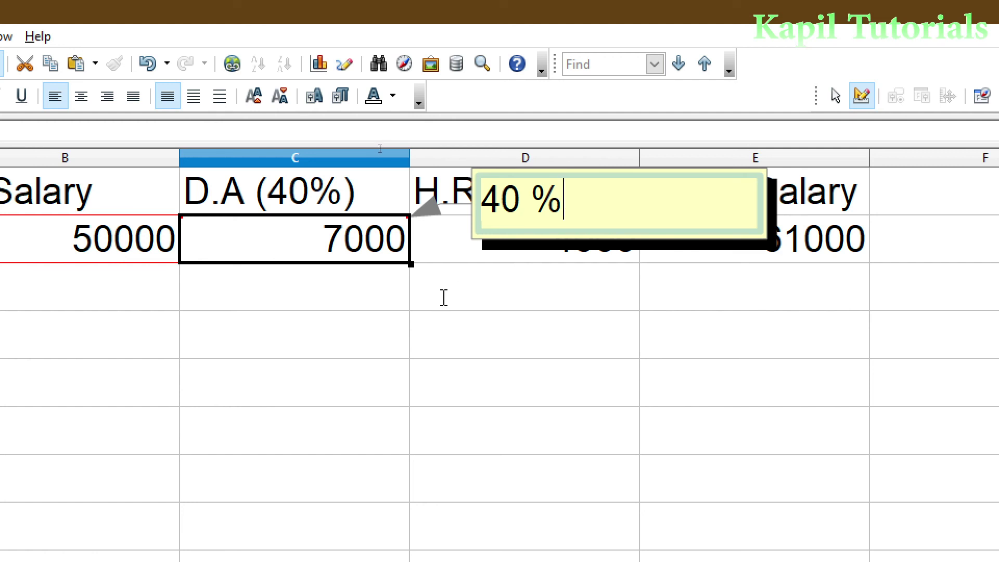
{"action": "key", "text": "Escape"}
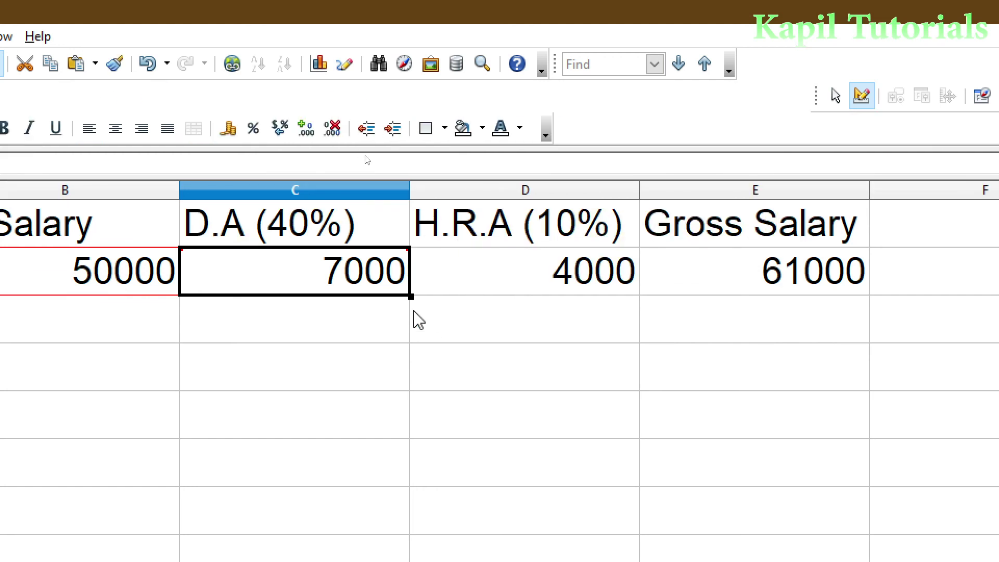
{"action": "mouse_move", "coordinate": [354, 281]}
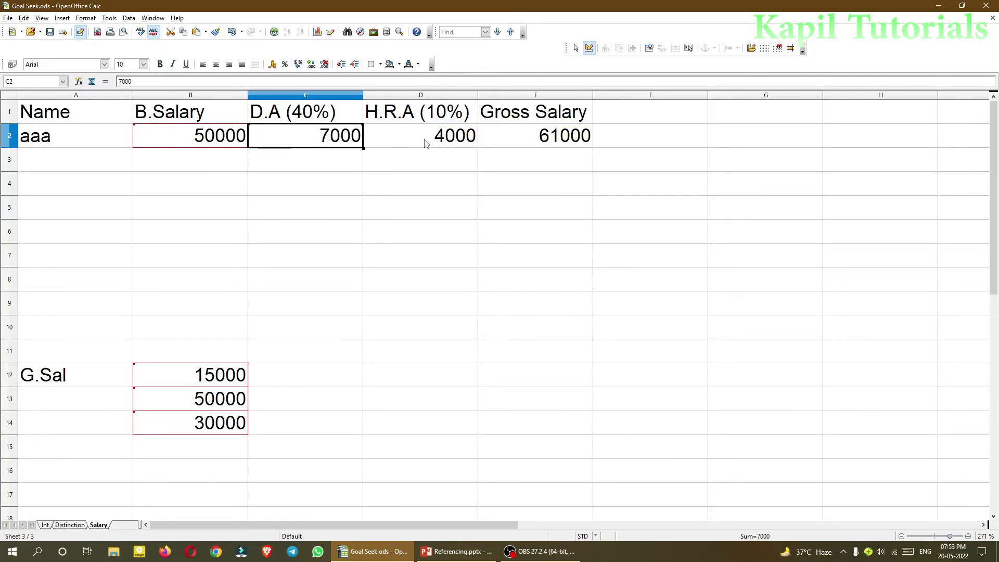
{"action": "left_click", "coordinate": [389, 194]}
{"action": "left_click", "coordinate": [197, 139]}
{"action": "right_click", "coordinate": [205, 130]}
{"action": "left_click", "coordinate": [193, 133]}
{"action": "left_click", "coordinate": [24, 18]}
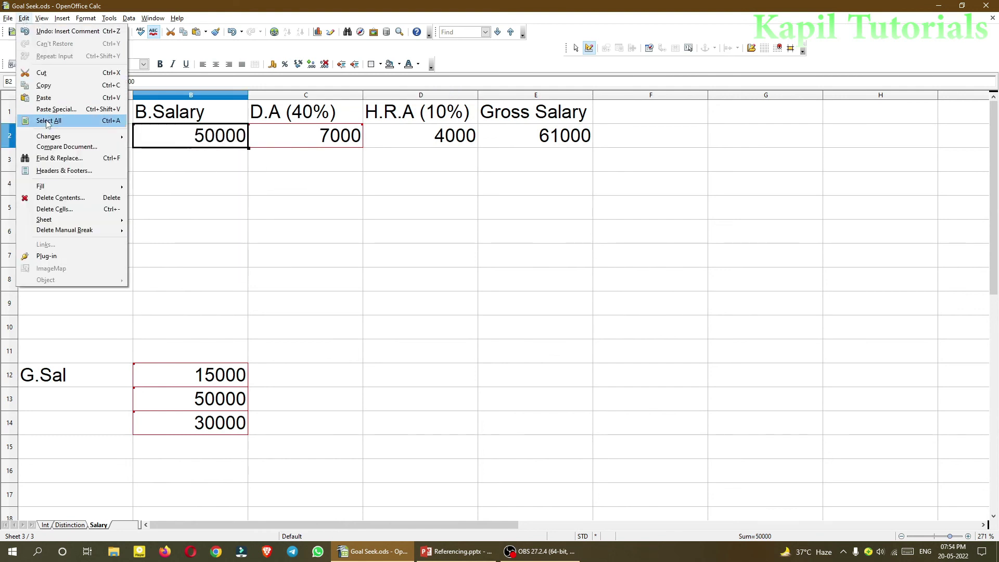
{"action": "mouse_move", "coordinate": [51, 137]}
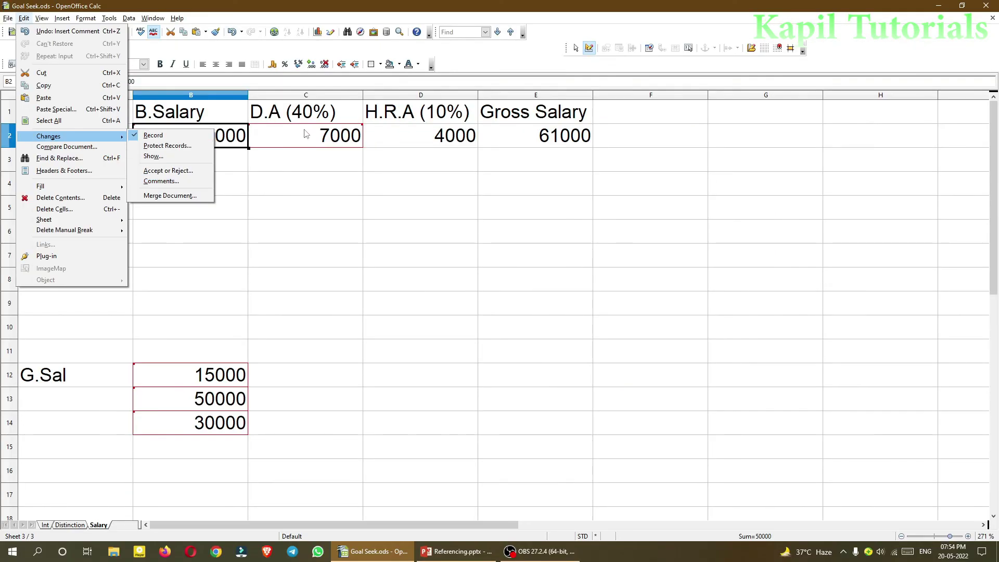
{"action": "left_click", "coordinate": [333, 207]}
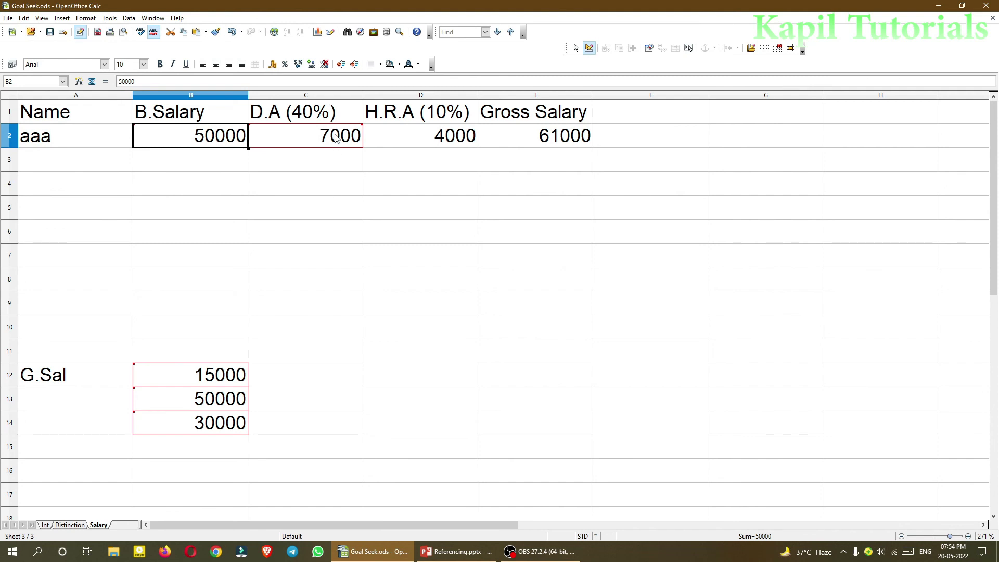
Step: Inspect the combined change and comment note on cell C2, then open its ordinary cell comment for editing and close it
{"action": "mouse_move", "coordinate": [336, 137]}
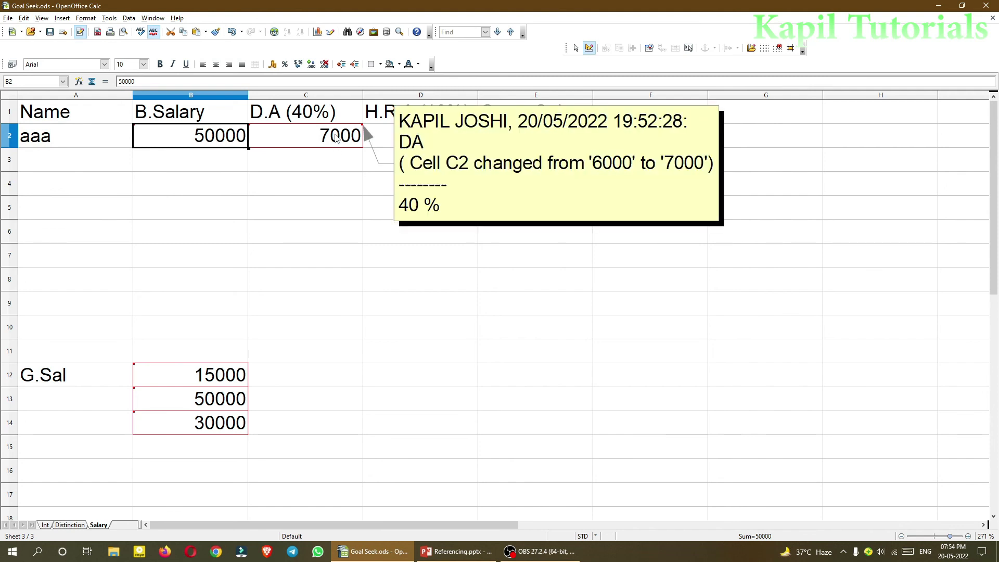
{"action": "left_click", "coordinate": [336, 137]}
{"action": "key", "text": "ctrl+alt+c"}
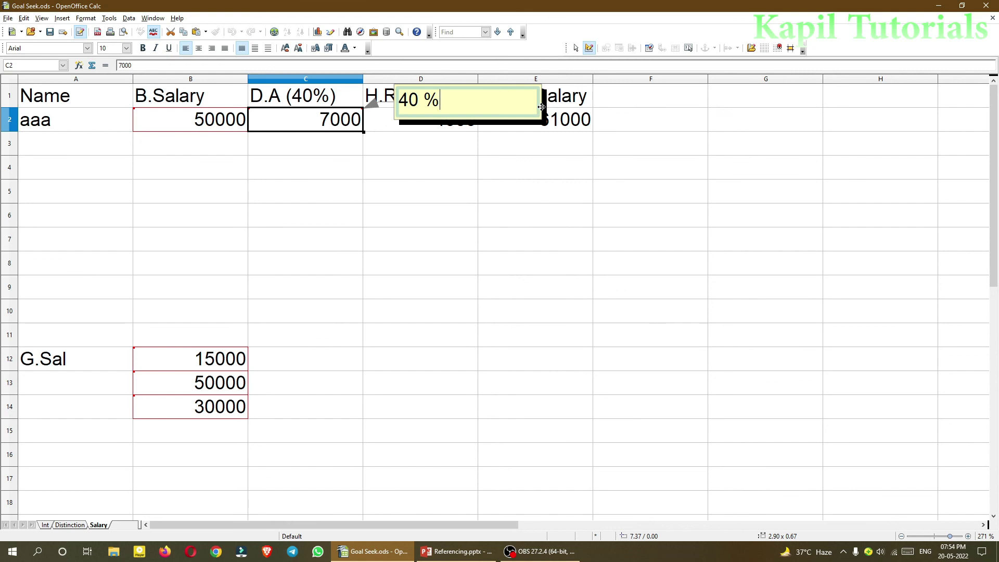
{"action": "key", "text": "Escape"}
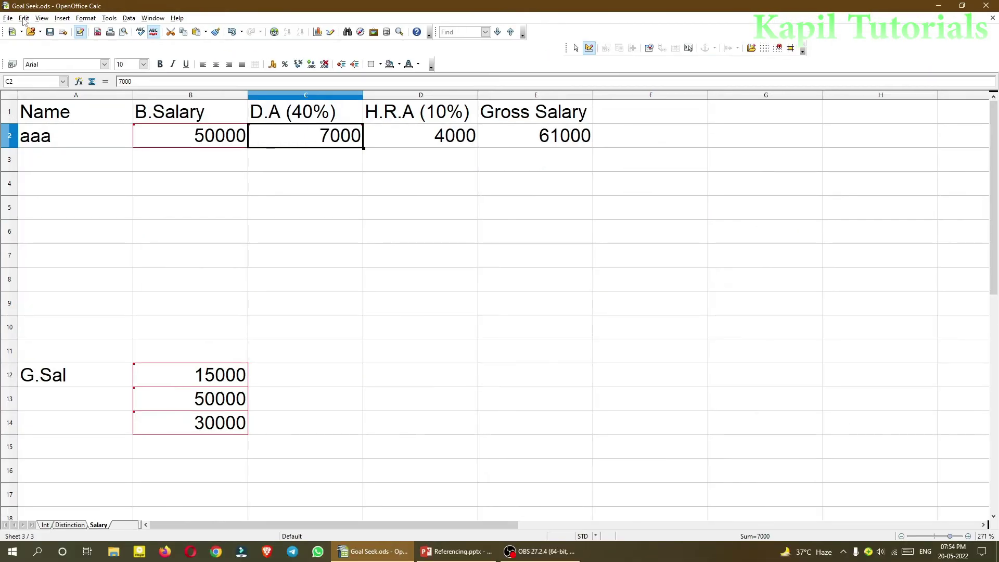
Step: Extend the comment on the recorded change in cell C2 to "DA of a person" and check the cell's note
{"action": "left_click", "coordinate": [24, 18]}
{"action": "mouse_move", "coordinate": [68, 136]}
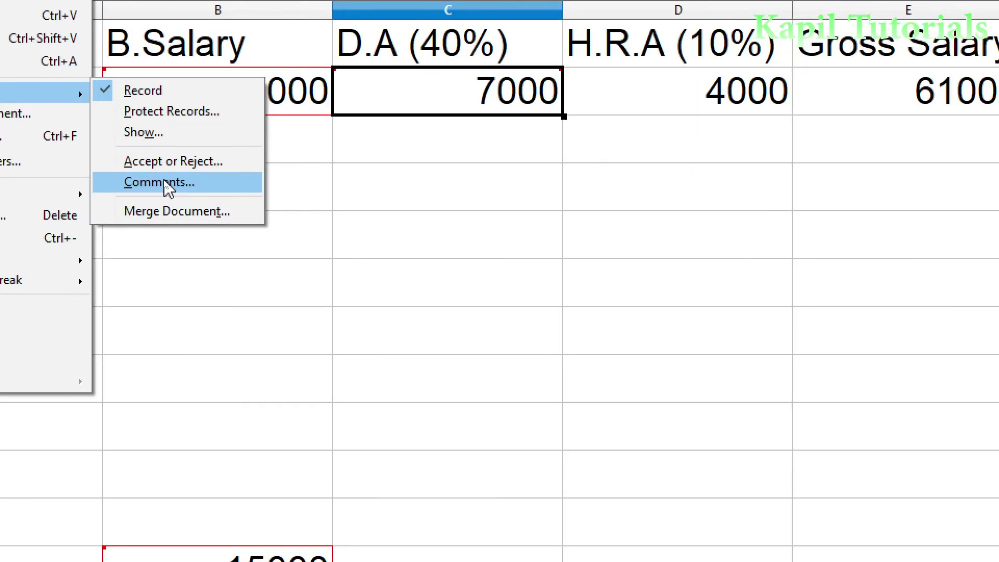
{"action": "left_click", "coordinate": [169, 189]}
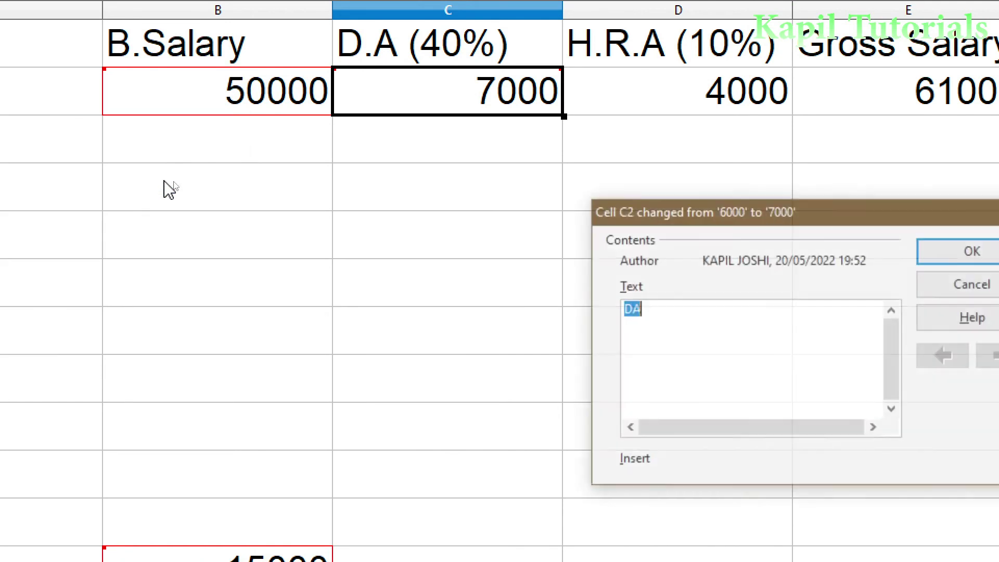
{"action": "left_click_drag", "start_coordinate": [802, 214], "coordinate": [578, 172]}
{"action": "left_click", "coordinate": [412, 270]}
{"action": "left_click_drag", "start_coordinate": [413, 270], "coordinate": [394, 267]}
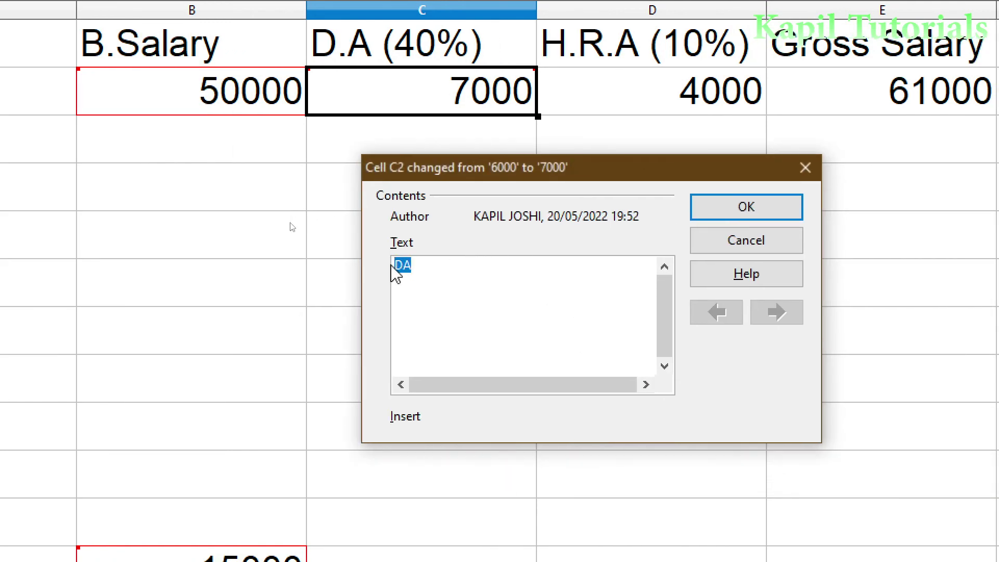
{"action": "left_click", "coordinate": [443, 279]}
{"action": "type", "text": "of a"}
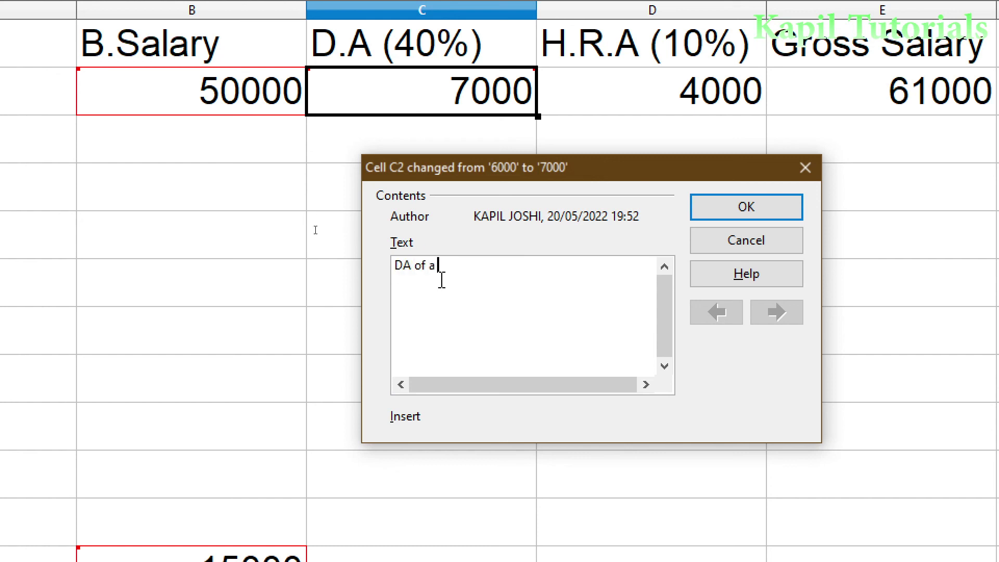
{"action": "type", "text": " person"}
{"action": "left_click", "coordinate": [736, 215]}
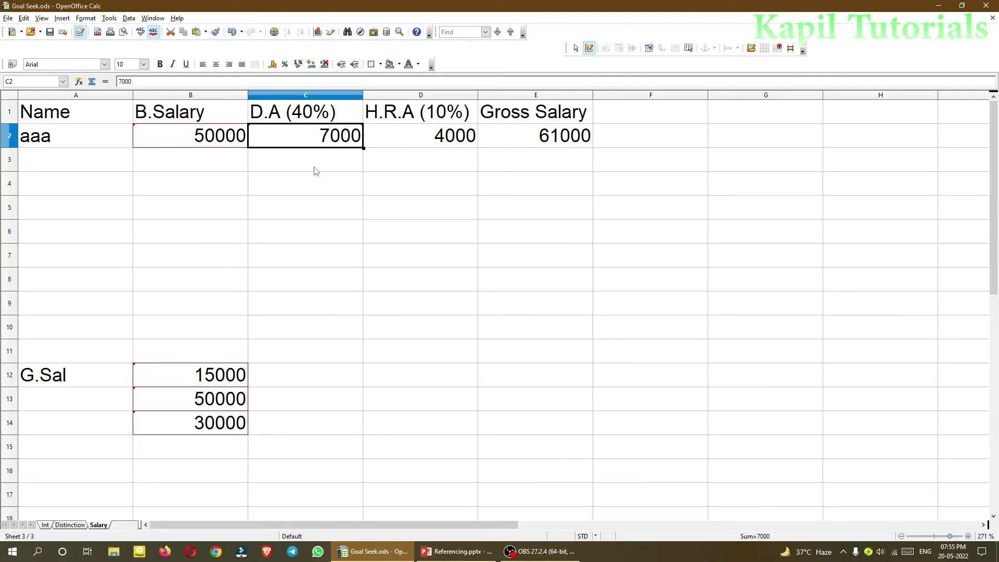
{"action": "mouse_move", "coordinate": [449, 104]}
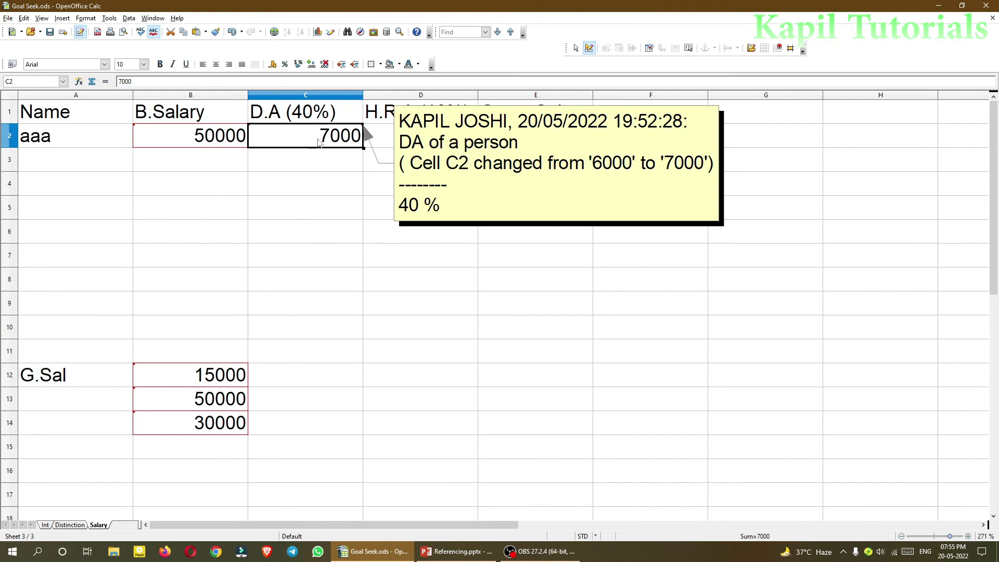